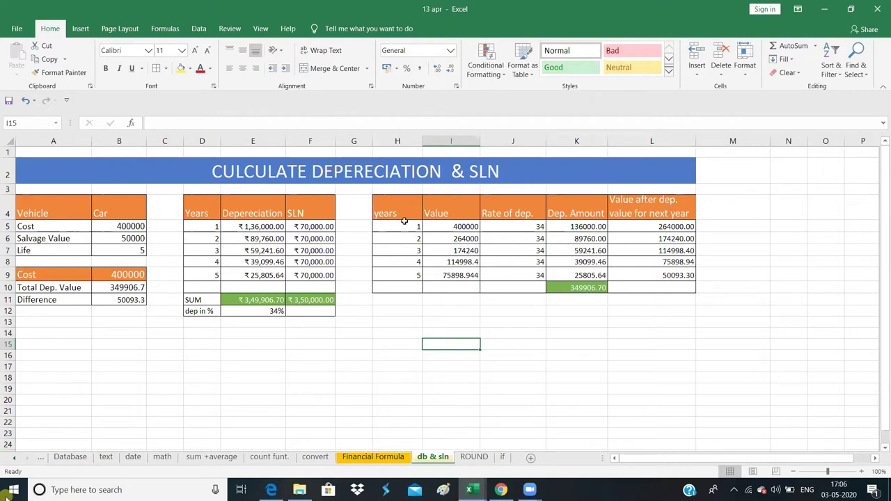
- Enter the label 'db' in cell H15 below the reducing-balance table
{"action": "left_click", "coordinate": [374, 343]}
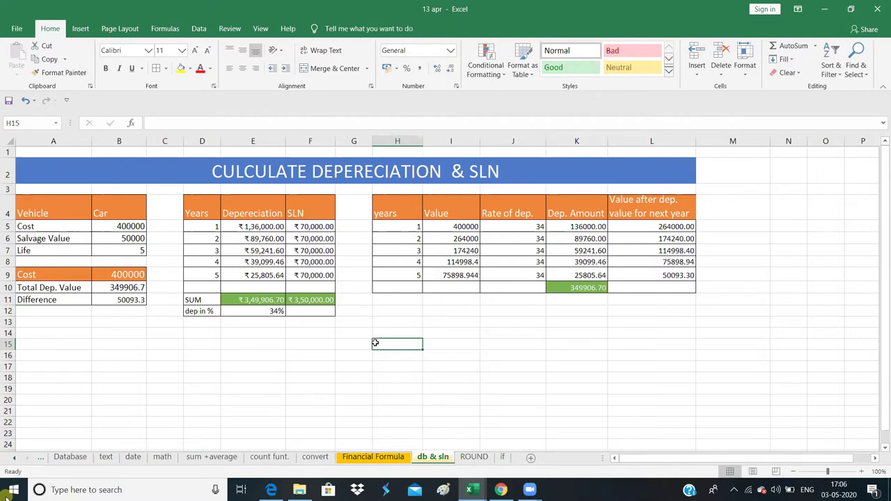
{"action": "type", "text": "b"}
{"action": "key", "text": "BackSpace"}
{"action": "type", "text": "db"}
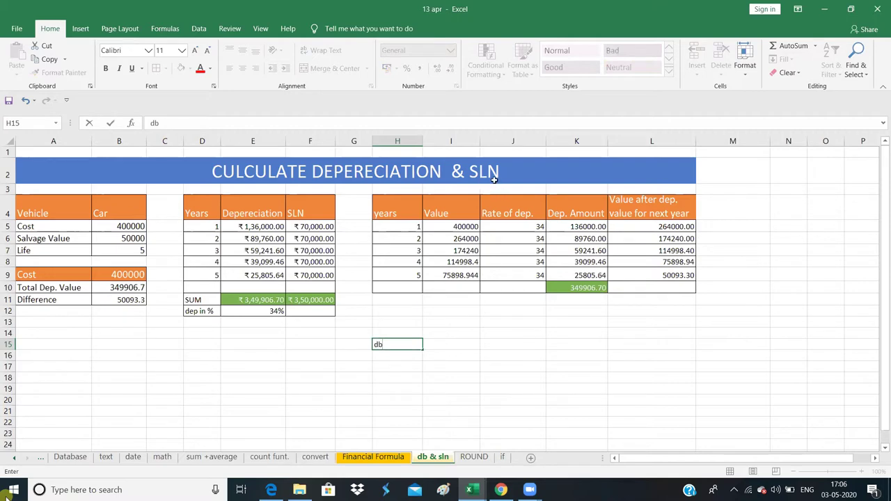
{"action": "left_click", "coordinate": [499, 335]}
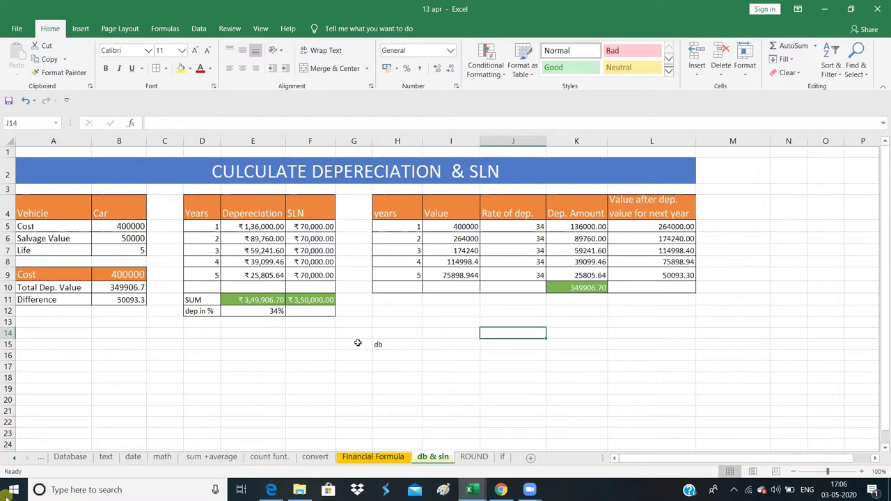
- Remove the 'db' label so cell H15 is left blank
{"action": "left_click", "coordinate": [381, 346]}
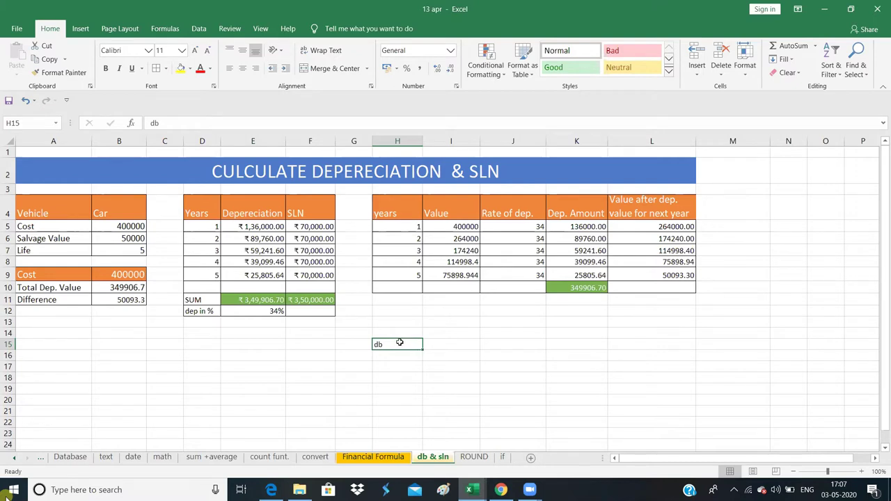
{"action": "left_click", "coordinate": [353, 369]}
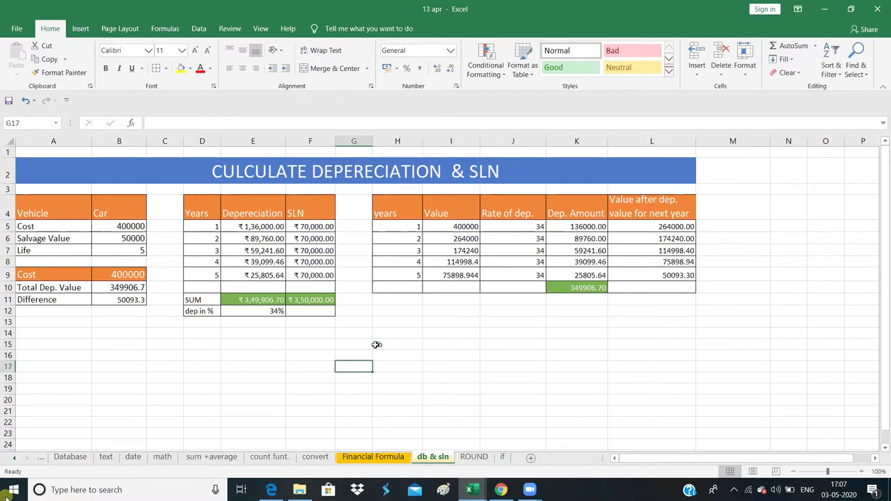
{"action": "left_click", "coordinate": [377, 344]}
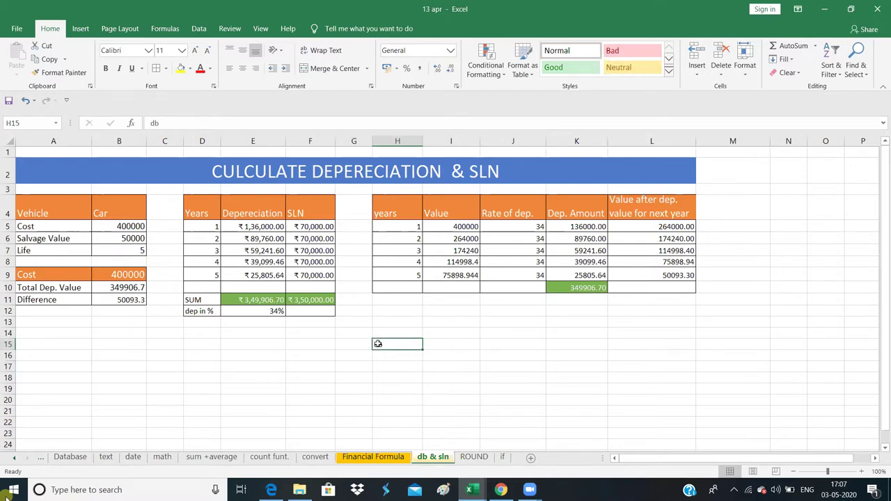
{"action": "type", "text": "="}
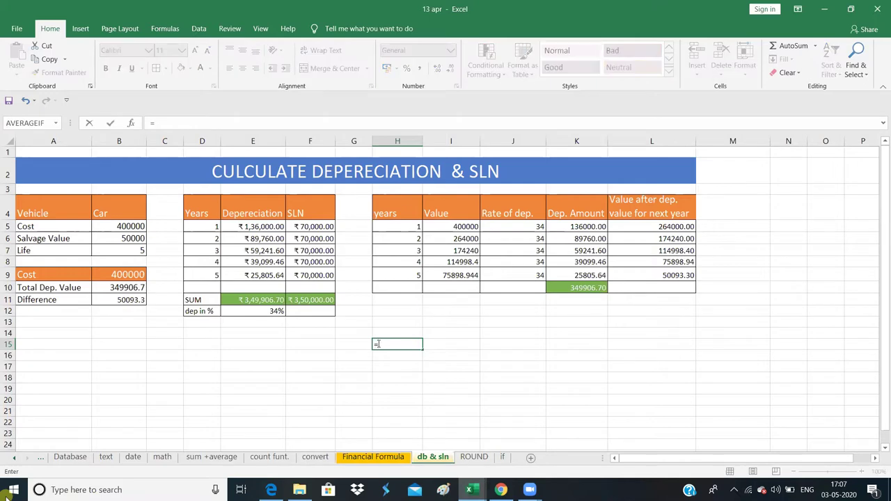
{"action": "key", "text": "BackSpace"}
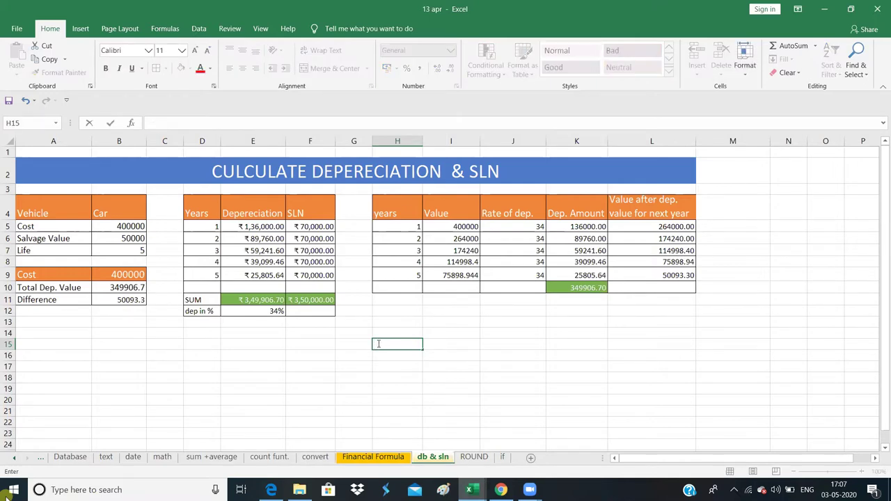
{"action": "left_click", "coordinate": [390, 366]}
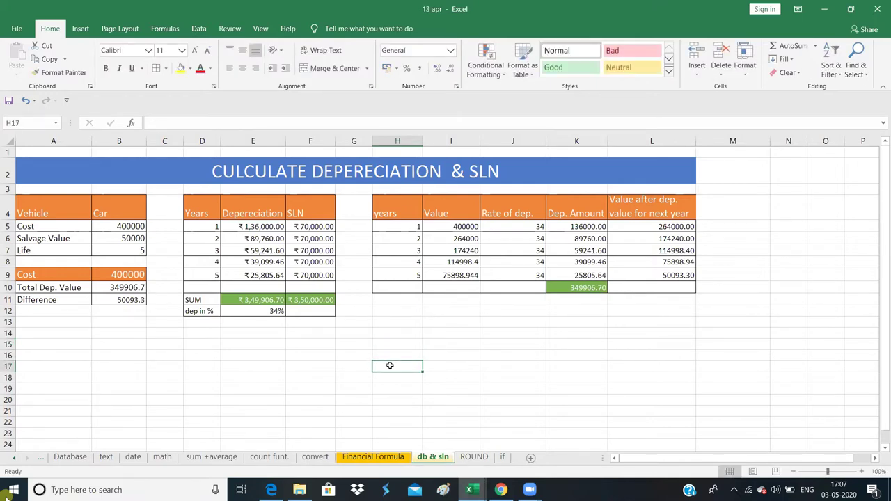
{"action": "left_click", "coordinate": [395, 341]}
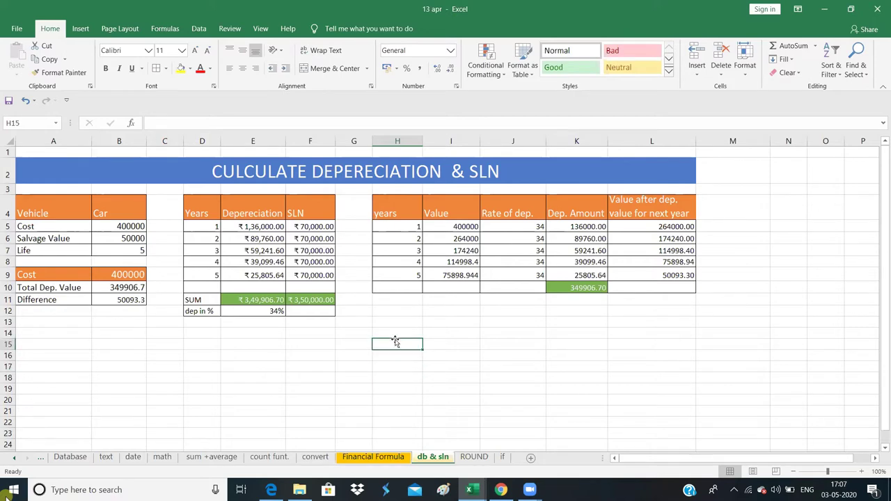
{"action": "left_click", "coordinate": [368, 387]}
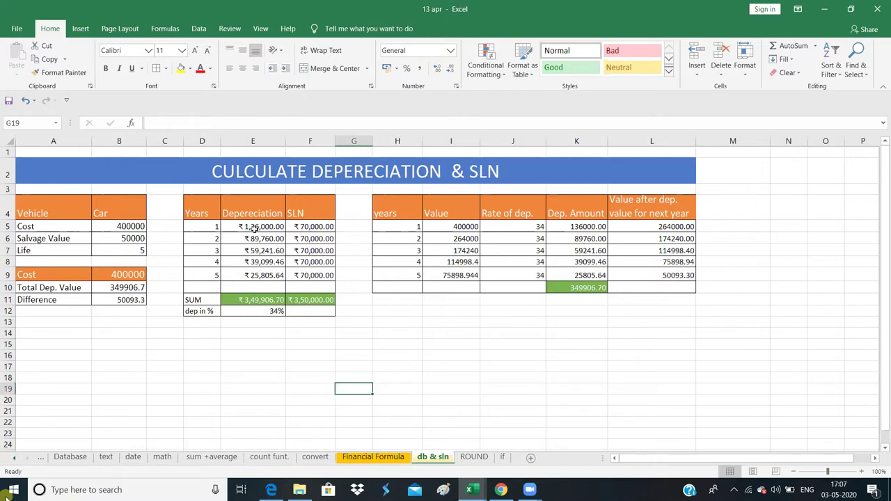
- Clear the year 1–5 Depreciation values in E5:E9
{"action": "left_click", "coordinate": [256, 227]}
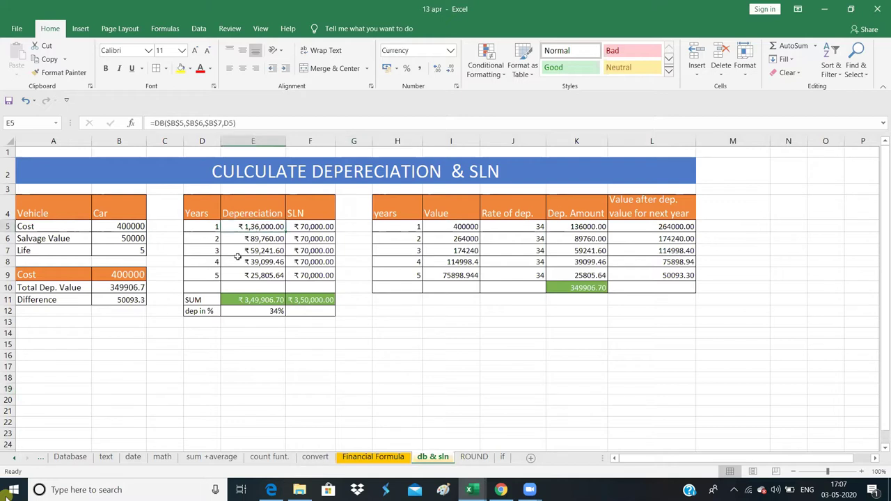
{"action": "left_click_drag", "start_coordinate": [248, 252], "coordinate": [258, 275]}
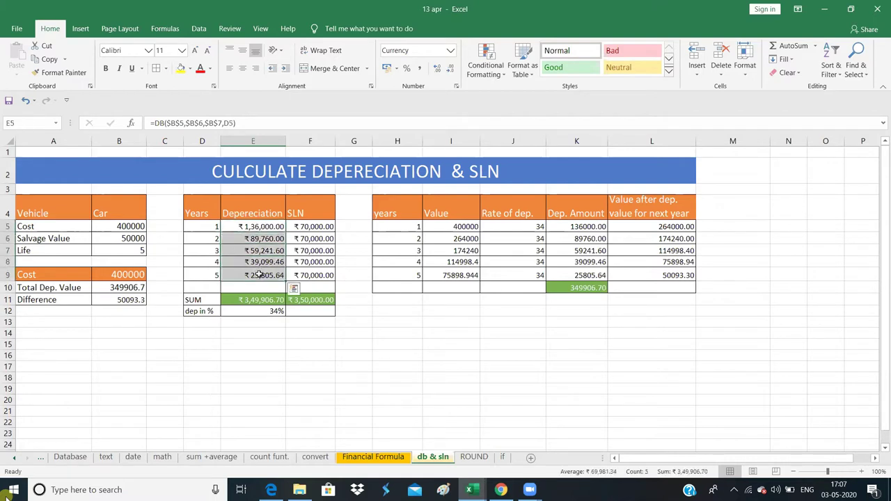
{"action": "key", "text": "F2"}
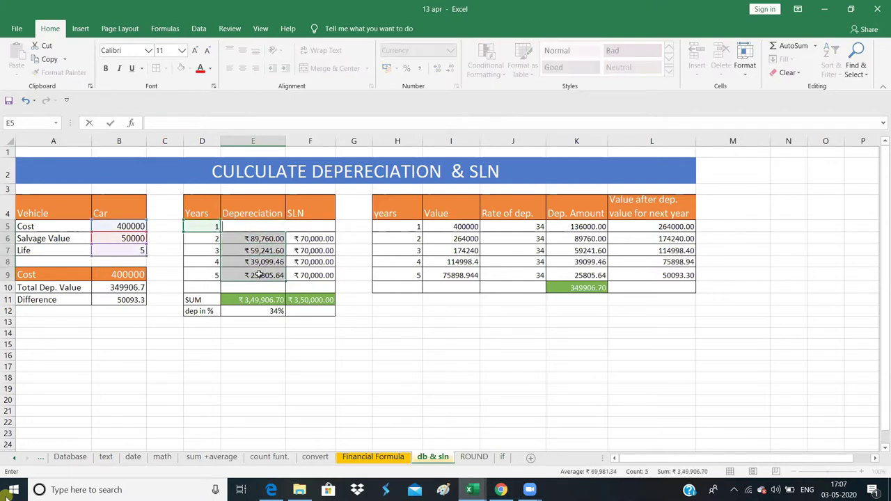
{"action": "left_click", "coordinate": [264, 344]}
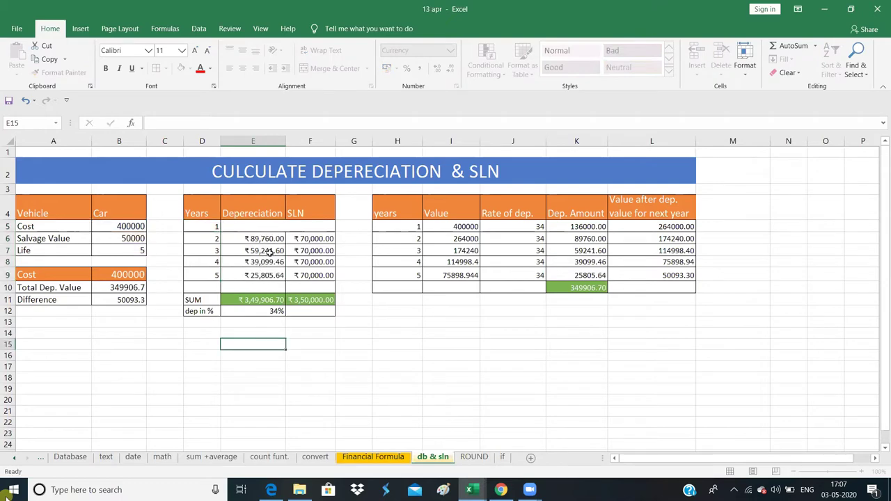
{"action": "left_click_drag", "start_coordinate": [261, 230], "coordinate": [258, 282]}
{"action": "key", "text": "Delete"}
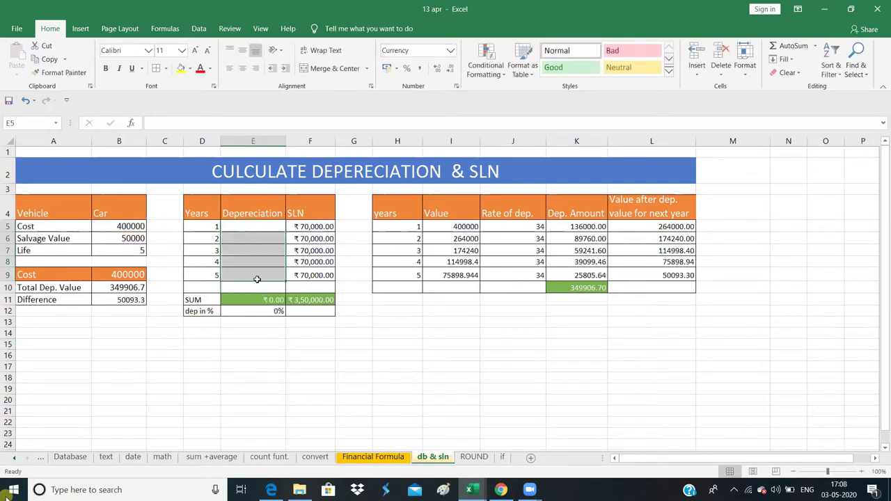
- Clear the year 1–5 SLN values in F5:F9, bringing both sums to ₹0.00
{"action": "left_click", "coordinate": [317, 229]}
{"action": "left_click_drag", "start_coordinate": [309, 256], "coordinate": [310, 273]}
{"action": "key", "text": "Delete"}
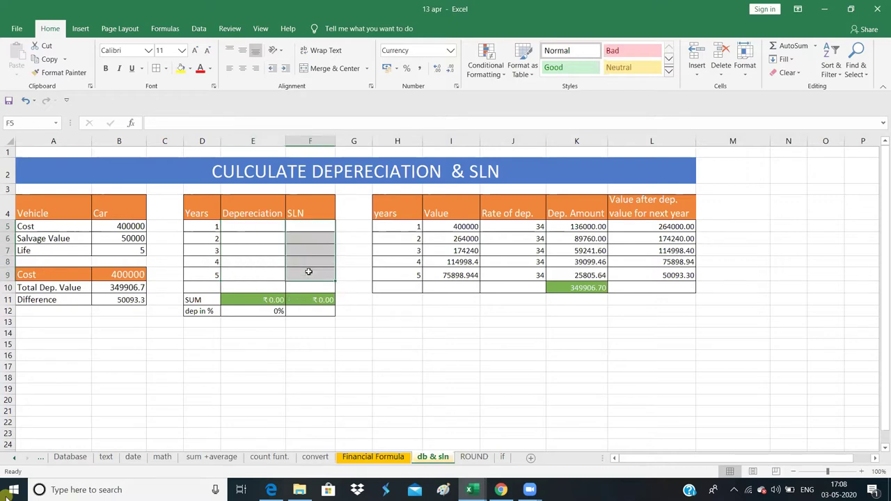
- Review the cost, salvage value and life in B5, B6 and B7
{"action": "left_click", "coordinate": [130, 226]}
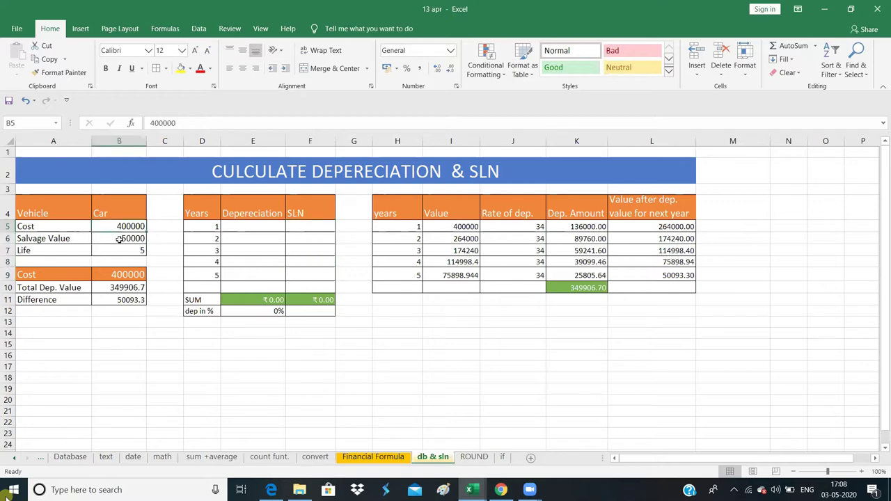
{"action": "left_click", "coordinate": [123, 239]}
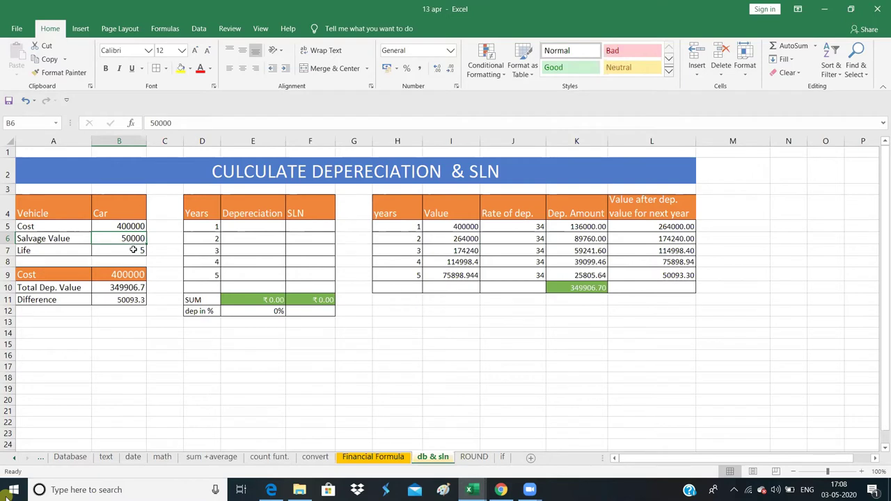
{"action": "left_click", "coordinate": [133, 250]}
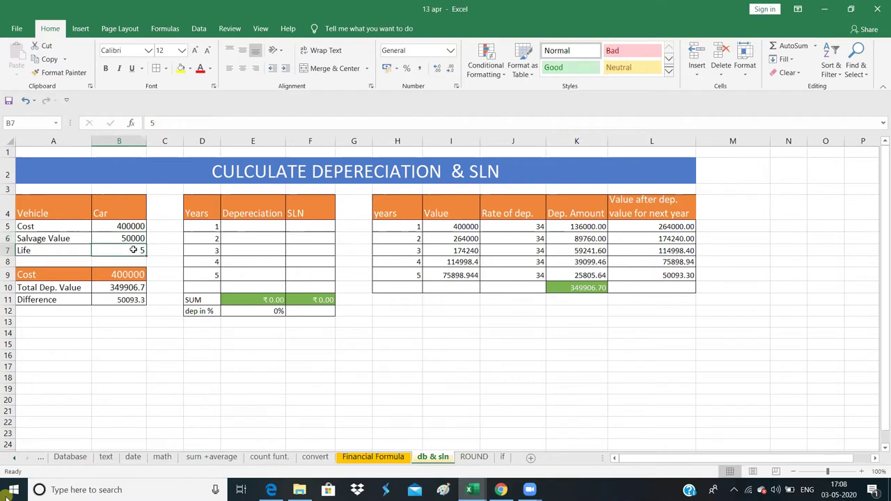
- Enter =DB(B5,B6,B7,D5) in E5, giving ₹1,36,000.00 for year 1
{"action": "left_click", "coordinate": [237, 228]}
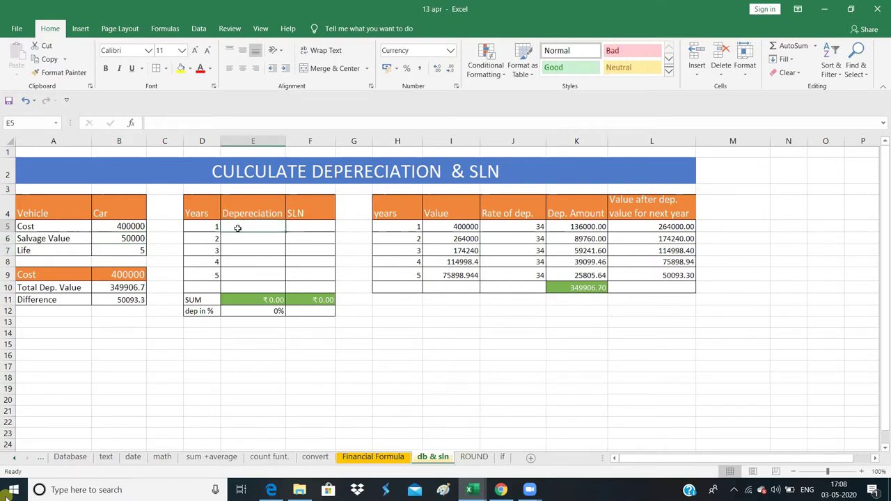
{"action": "type", "text": "="}
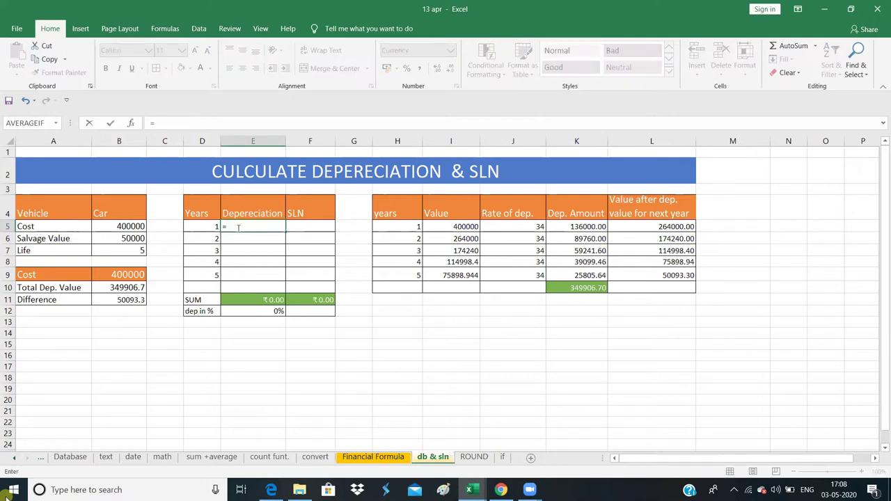
{"action": "type", "text": "db"}
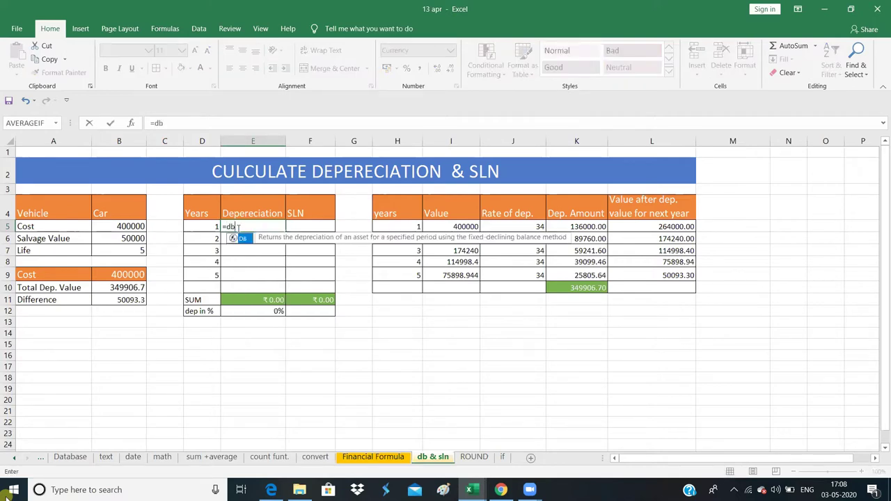
{"action": "type", "text": "("}
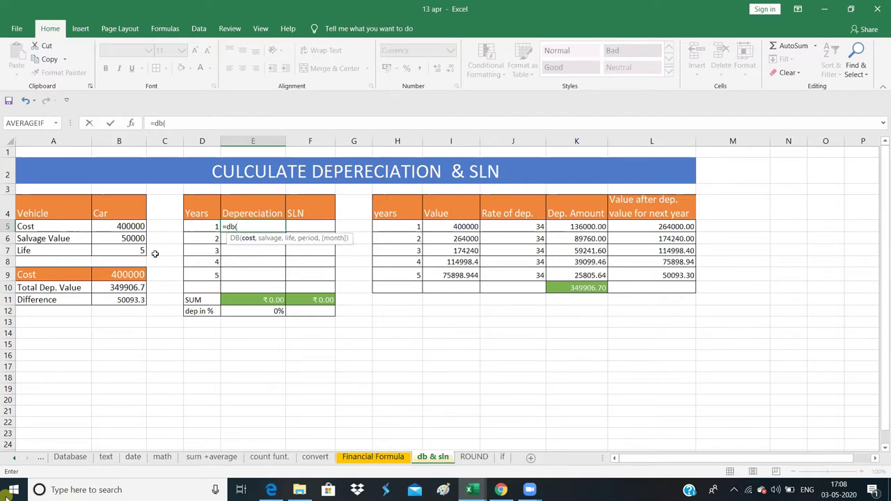
{"action": "left_click", "coordinate": [129, 228]}
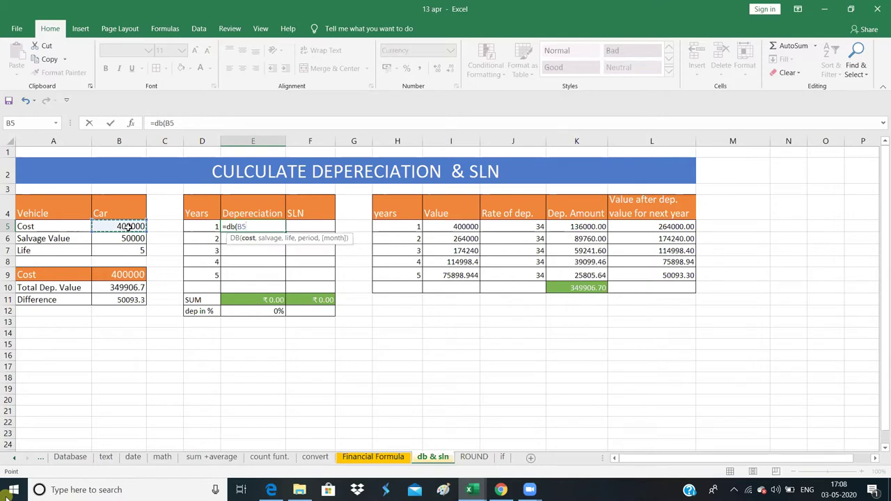
{"action": "type", "text": ","}
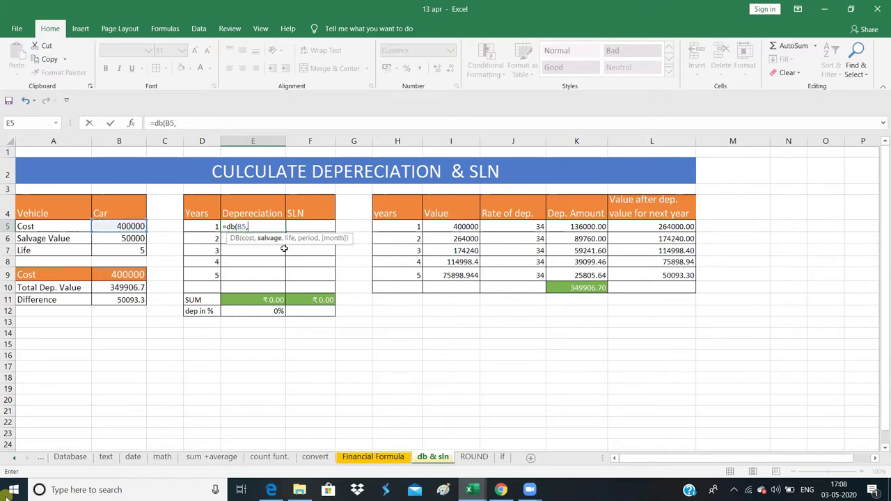
{"action": "left_click", "coordinate": [131, 239]}
{"action": "type", "text": ","}
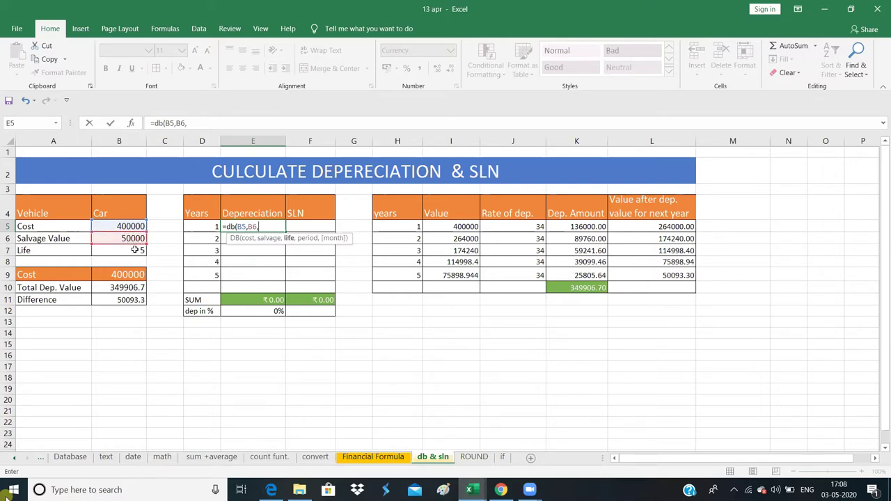
{"action": "left_click", "coordinate": [134, 250]}
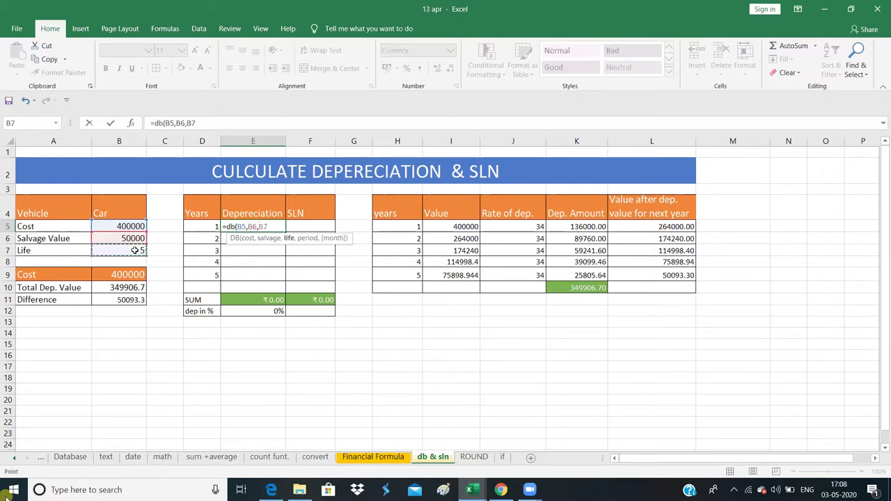
{"action": "type", "text": ","}
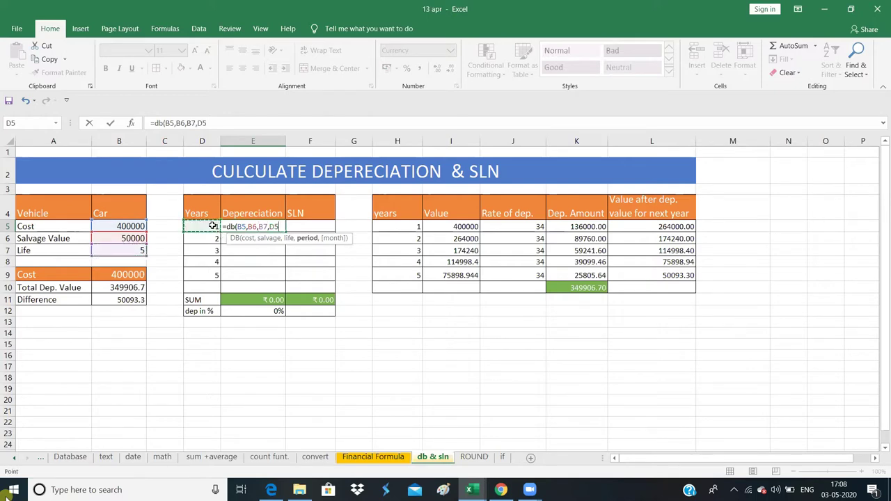
{"action": "left_click", "coordinate": [212, 227]}
{"action": "type", "text": ")"}
{"action": "key", "text": "Return"}
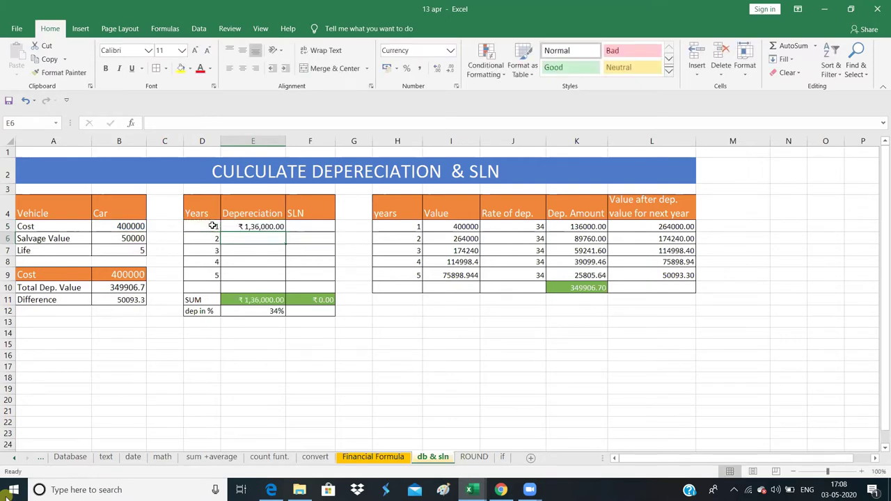
{"action": "left_click", "coordinate": [272, 227]}
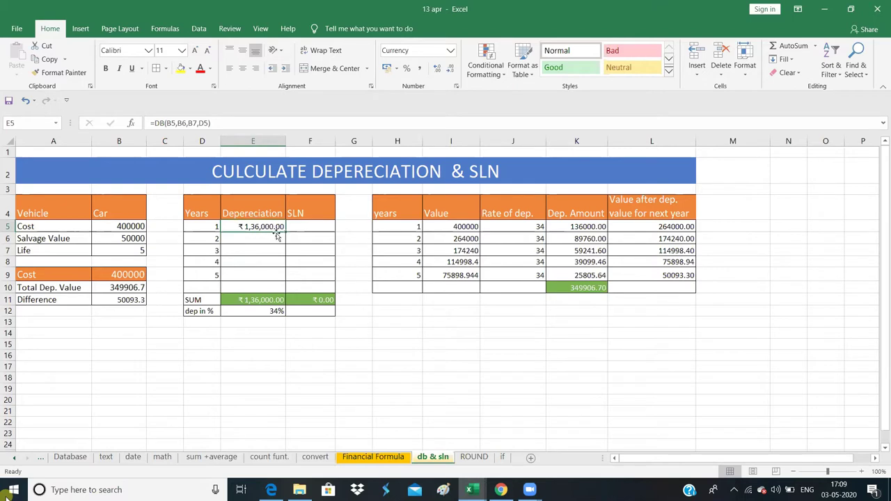
- Fill the DB formula down, then delete the faulty #NUM! and ₹0.00 results in E6:E9
{"action": "left_click_drag", "start_coordinate": [286, 229], "coordinate": [289, 277]}
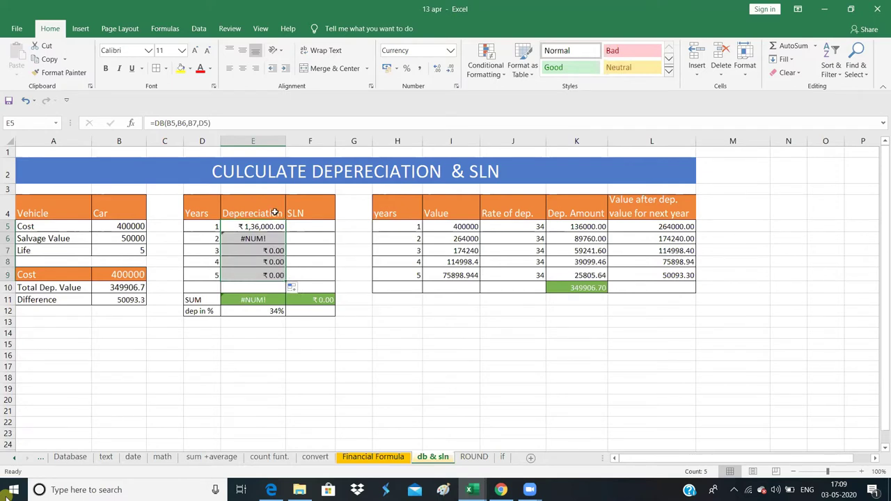
{"action": "left_click", "coordinate": [277, 226]}
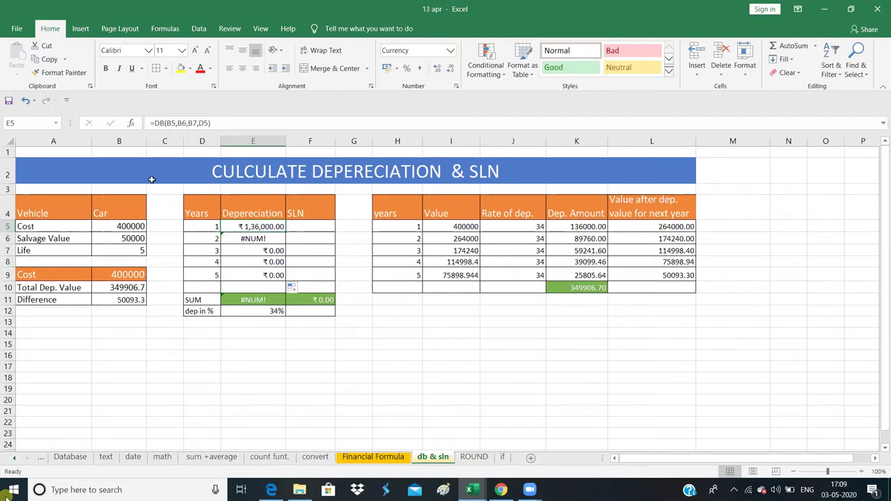
{"action": "left_click", "coordinate": [256, 239]}
{"action": "left_click_drag", "start_coordinate": [263, 266], "coordinate": [265, 273]}
{"action": "key", "text": "F2"}
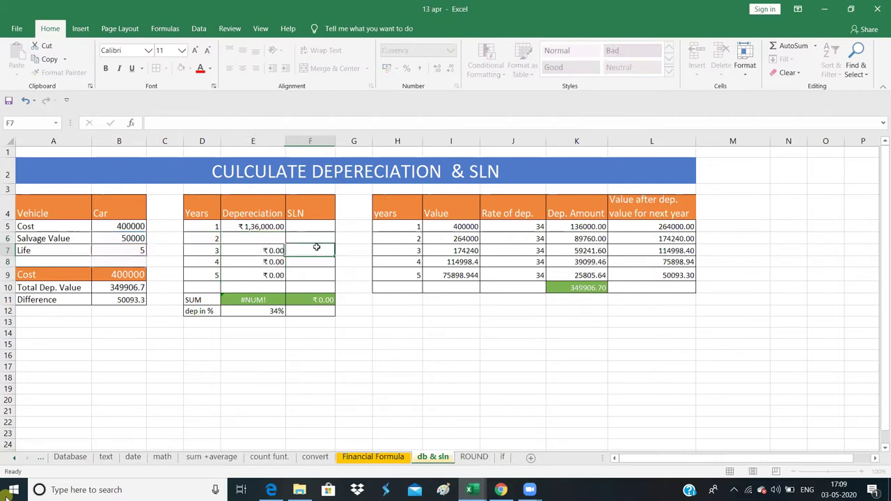
{"action": "left_click", "coordinate": [288, 243]}
{"action": "left_click", "coordinate": [275, 242]}
{"action": "left_click_drag", "start_coordinate": [273, 262], "coordinate": [274, 275]}
{"action": "key", "text": "Delete"}
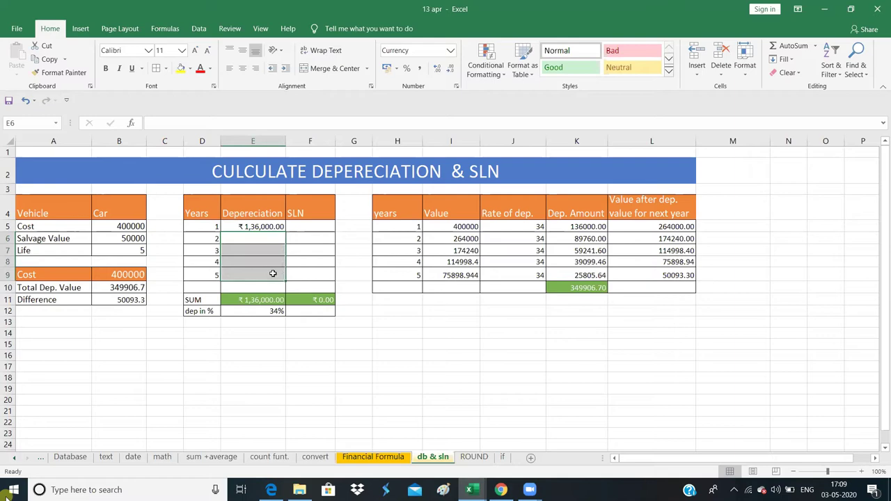
{"action": "left_click", "coordinate": [266, 224]}
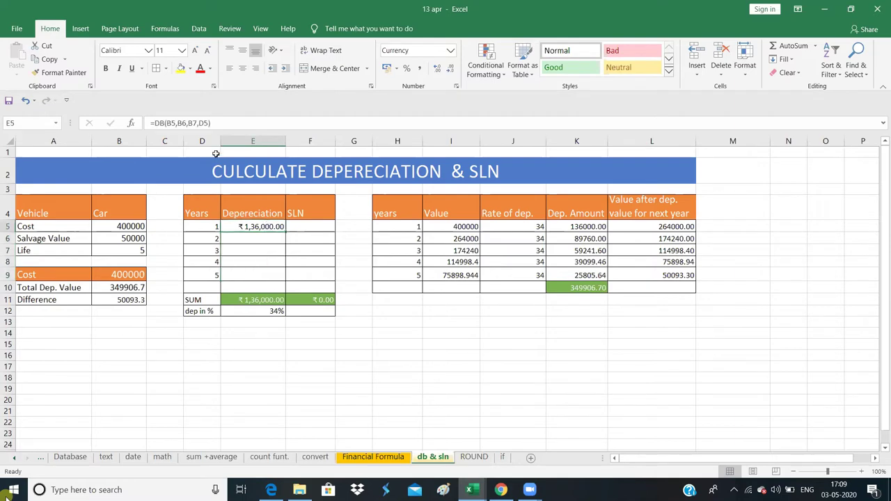
- Change E5's formula to =DB($B$5,$B$6,$B$7,D5) with absolute cost, salvage and life references
{"action": "left_click", "coordinate": [168, 123]}
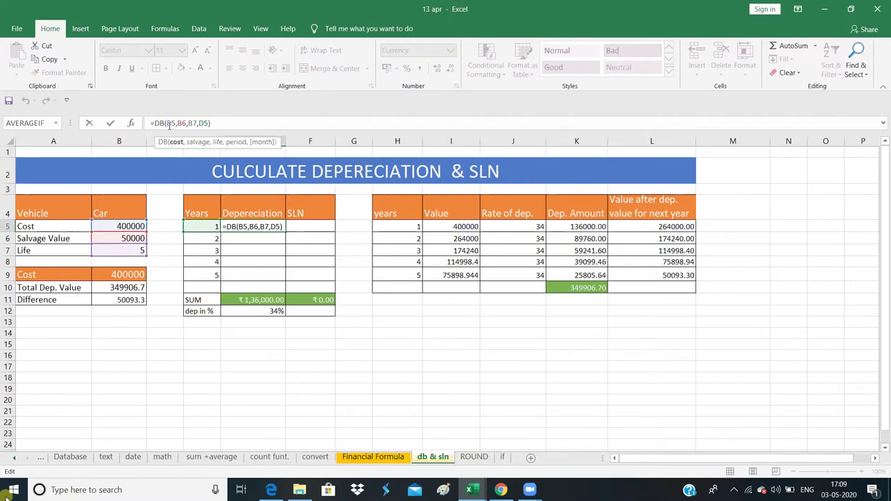
{"action": "type", "text": "$"}
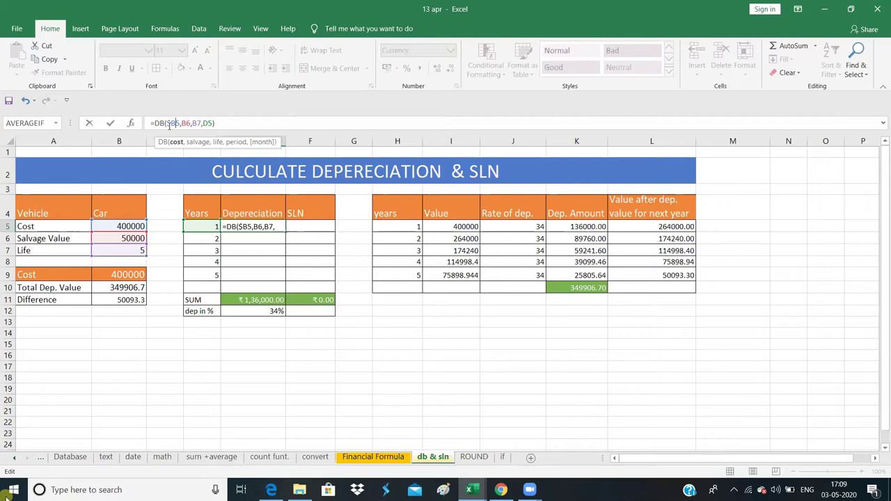
{"action": "key", "text": "Right"}
{"action": "type", "text": "$"}
{"action": "key", "text": "Right"}
{"action": "key", "text": "Right"}
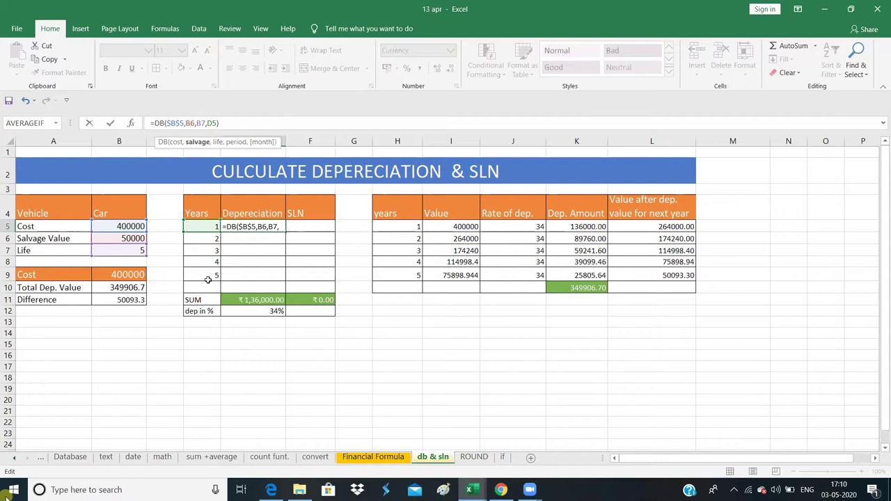
{"action": "type", "text": "$B$"}
{"action": "key", "text": "Right"}
{"action": "type", "text": "$"}
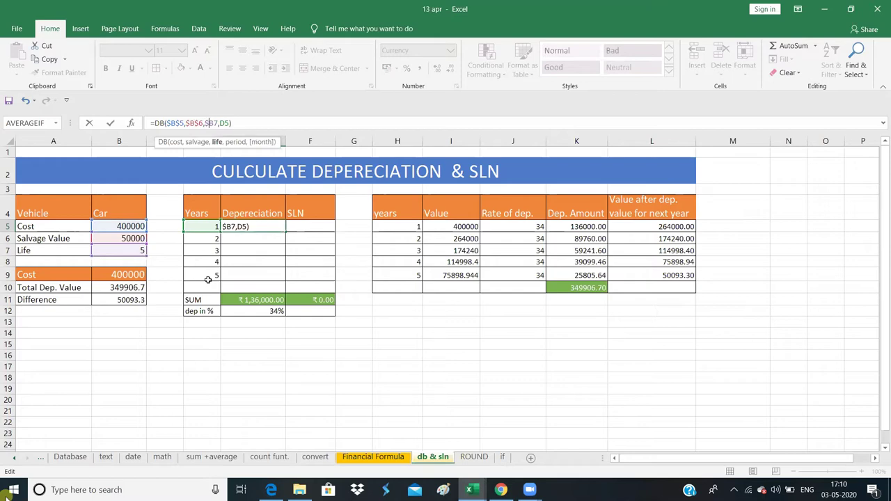
{"action": "key", "text": "Right"}
{"action": "type", "text": "$"}
{"action": "left_click", "coordinate": [253, 121]}
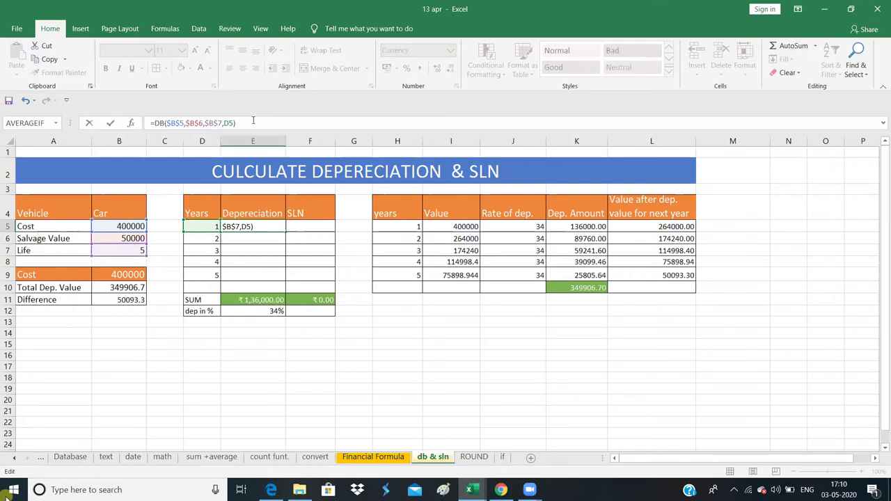
{"action": "key", "text": "Return"}
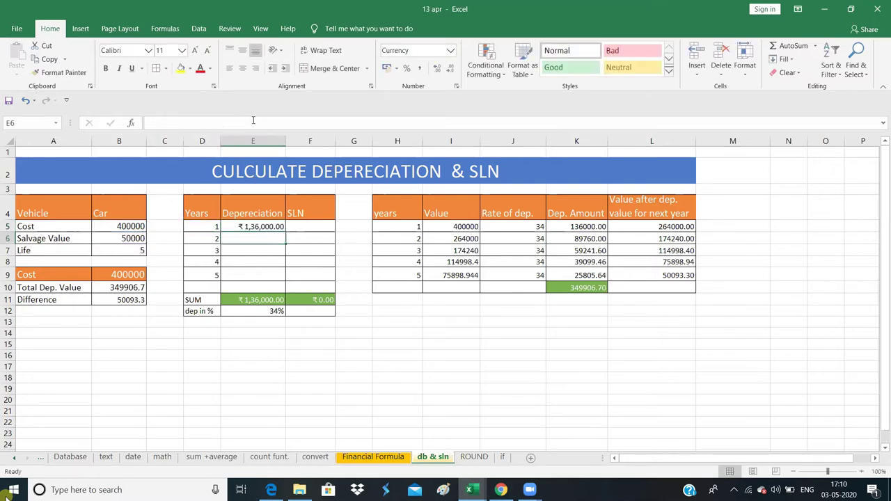
- Fill E5's DB formula down to E9 and verify years 2–5, totalling ₹3,49,906.70
{"action": "left_click", "coordinate": [251, 224]}
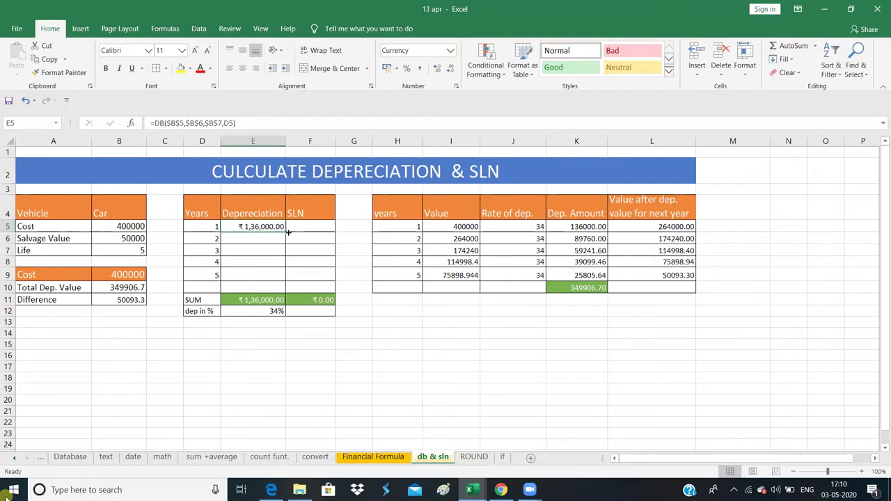
{"action": "left_click_drag", "start_coordinate": [286, 232], "coordinate": [286, 283]}
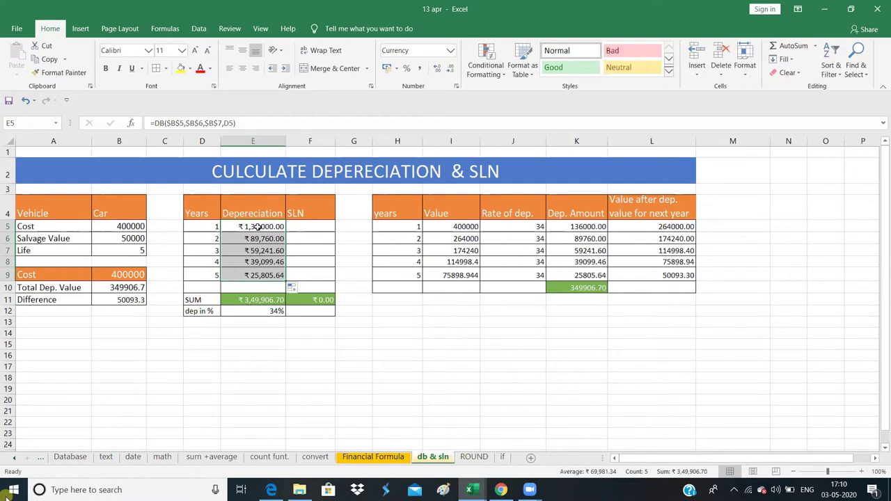
{"action": "left_click", "coordinate": [256, 228]}
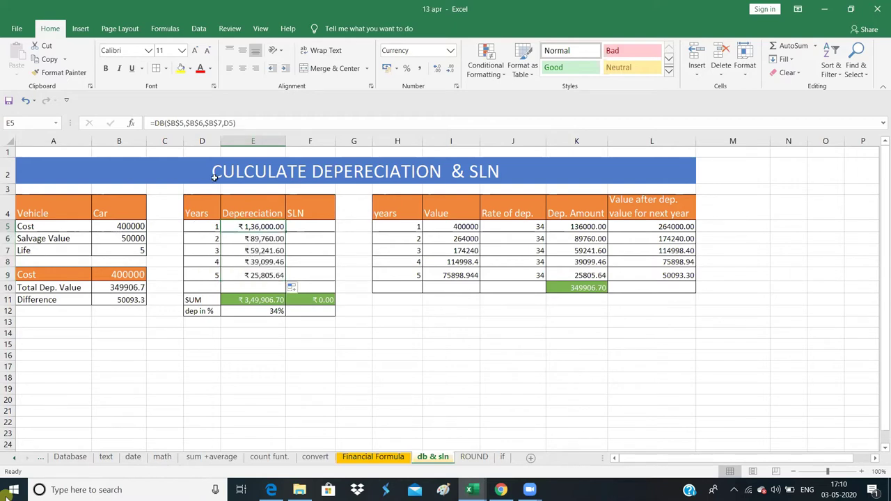
{"action": "left_click", "coordinate": [259, 248]}
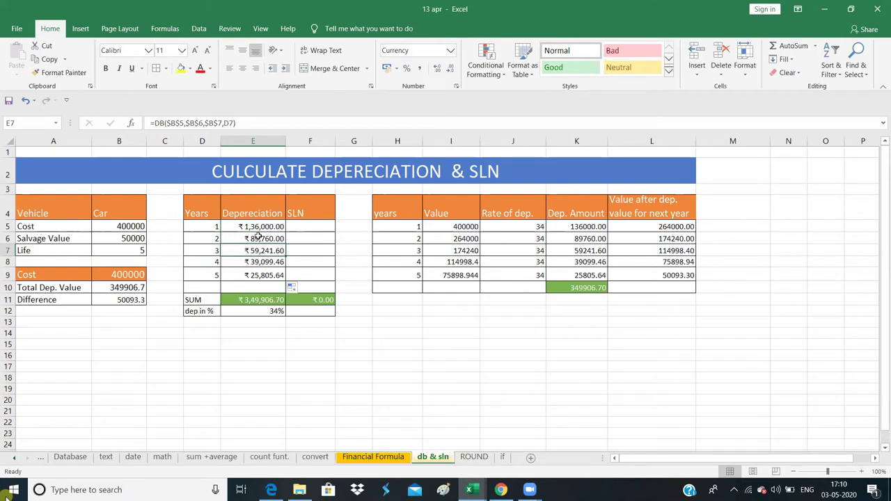
{"action": "left_click", "coordinate": [257, 238]}
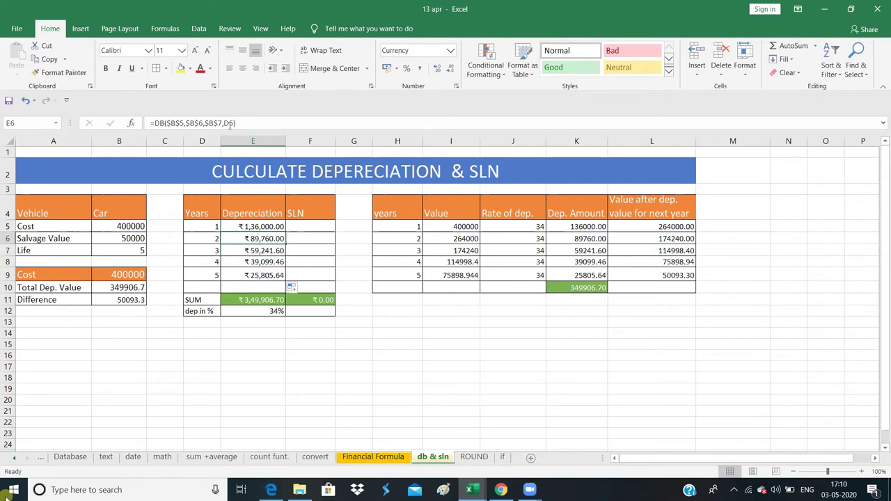
{"action": "left_click", "coordinate": [259, 252]}
{"action": "left_click", "coordinate": [259, 275]}
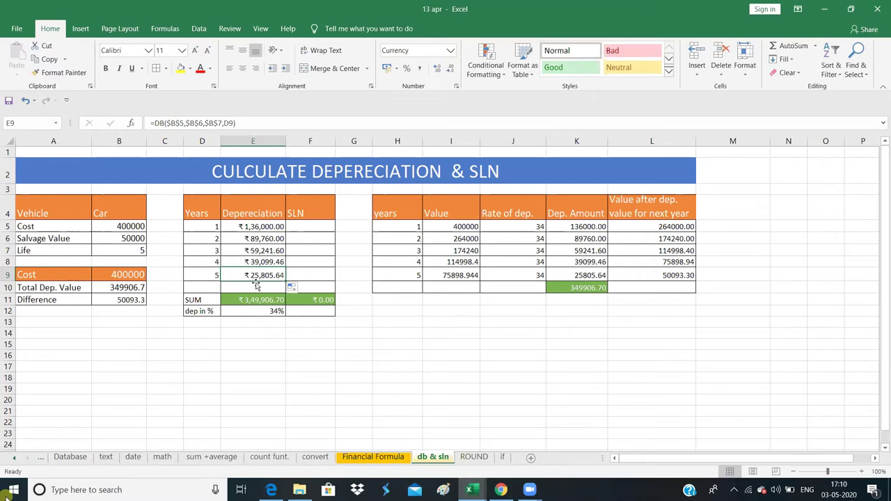
{"action": "left_click", "coordinate": [312, 225]}
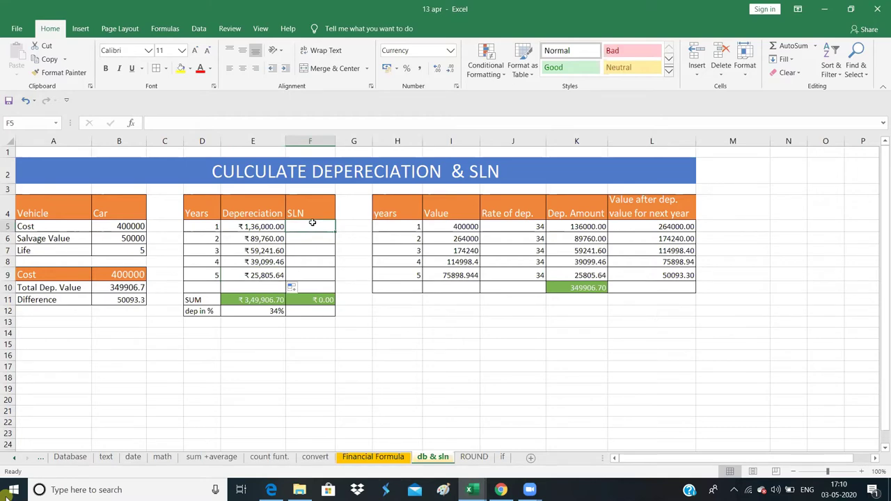
- Enter =SLN(B5,B6,B7) in F5, giving ₹70,000.00 for year 1
{"action": "type", "text": "="}
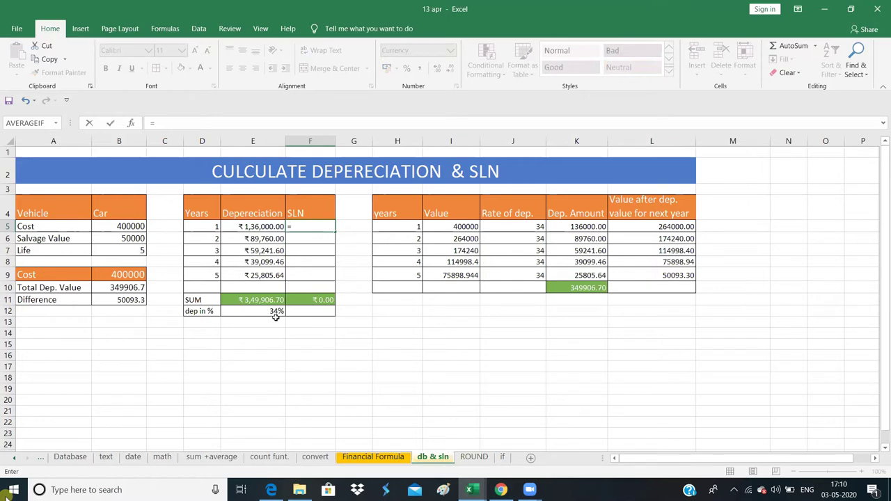
{"action": "type", "text": "sln"}
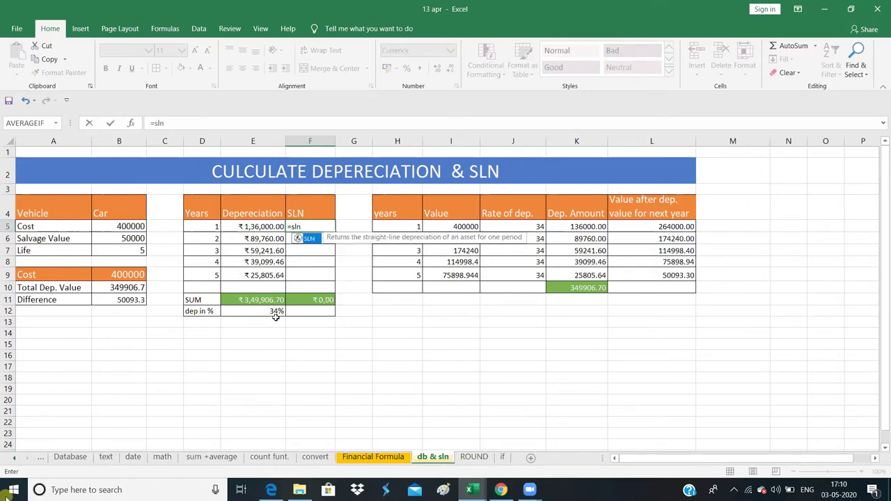
{"action": "type", "text": "("}
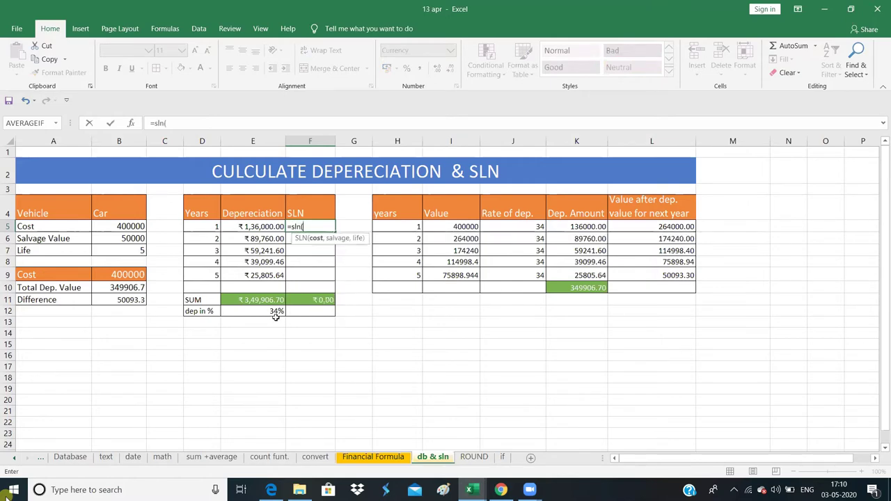
{"action": "left_click", "coordinate": [123, 226]}
{"action": "type", "text": ","}
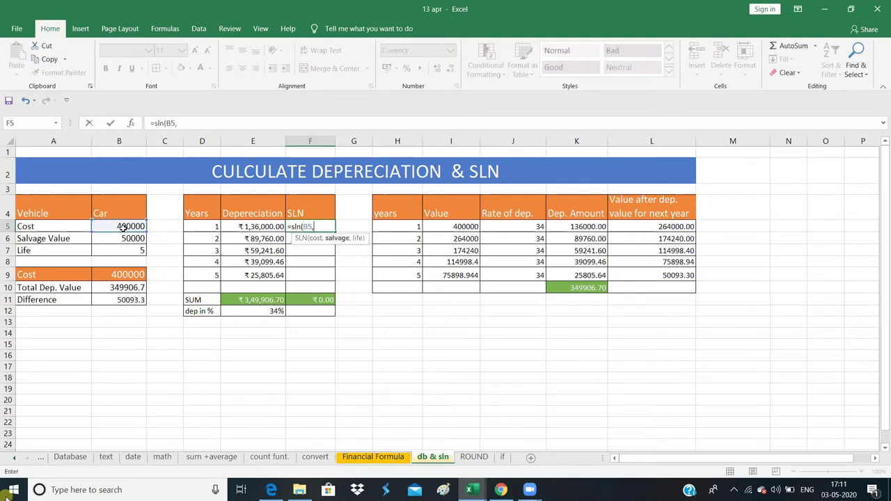
{"action": "left_click", "coordinate": [133, 239]}
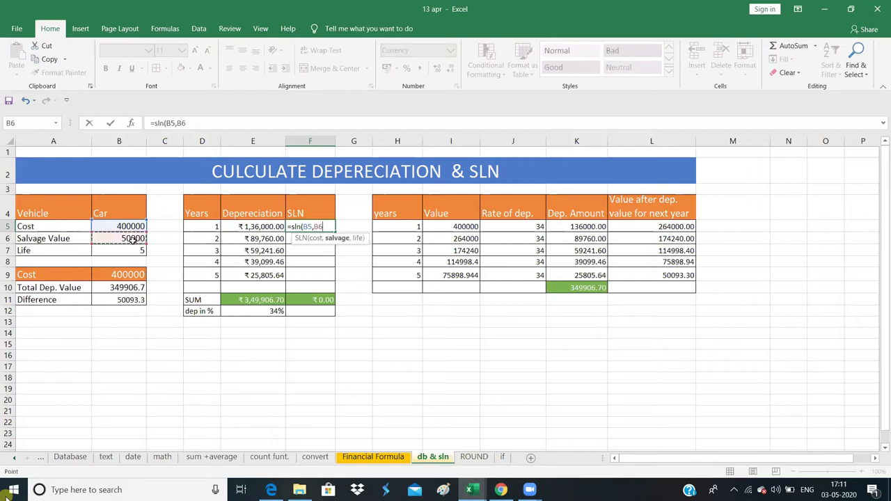
{"action": "type", "text": ","}
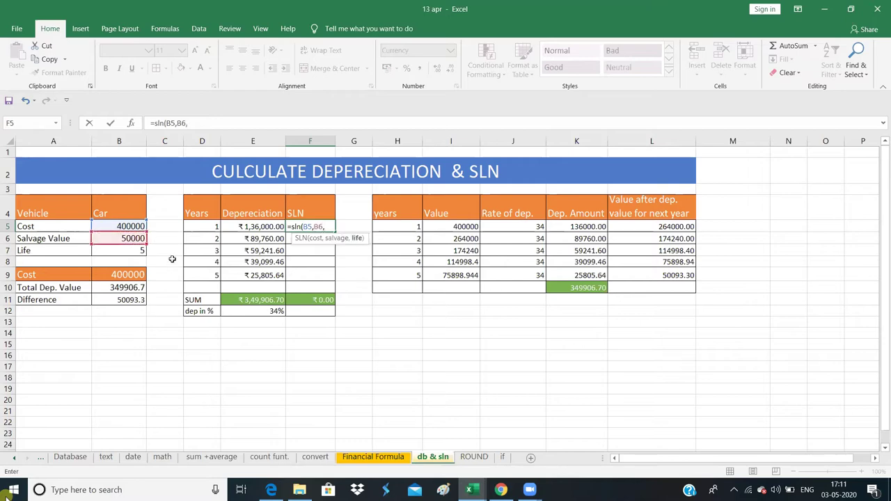
{"action": "left_click", "coordinate": [134, 252]}
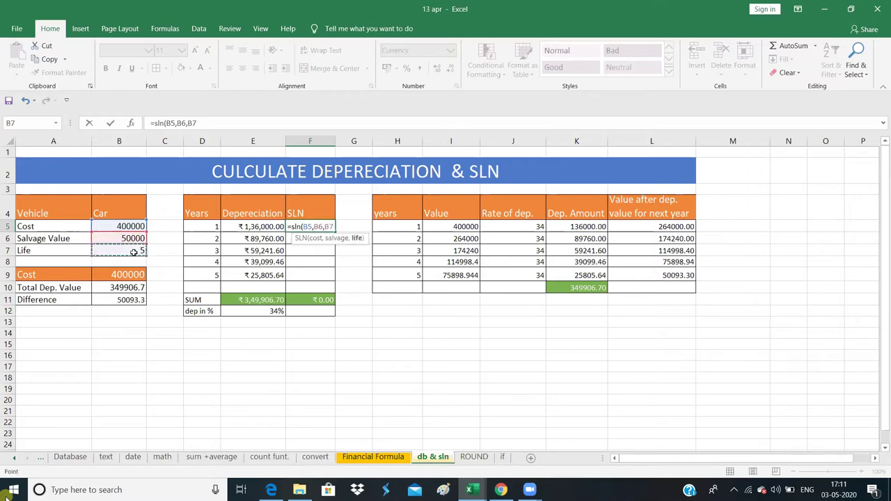
{"action": "type", "text": ")"}
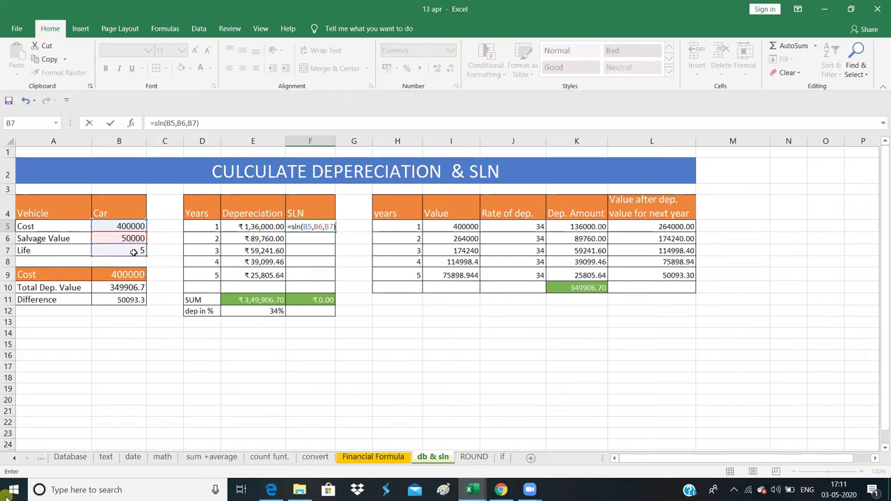
{"action": "key", "text": "Return"}
{"action": "scroll", "coordinate": [129, 255], "scroll_direction": "up", "scroll_amount": 3, "text": "ctrl"}
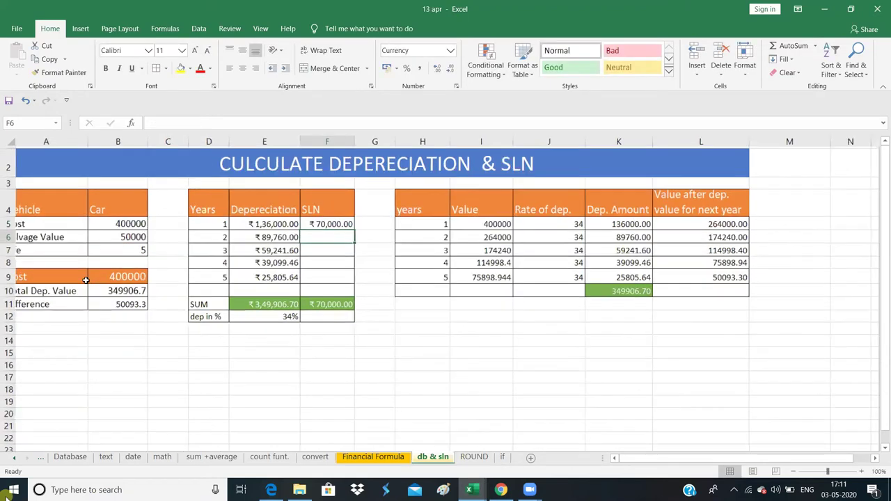
{"action": "left_click", "coordinate": [343, 220]}
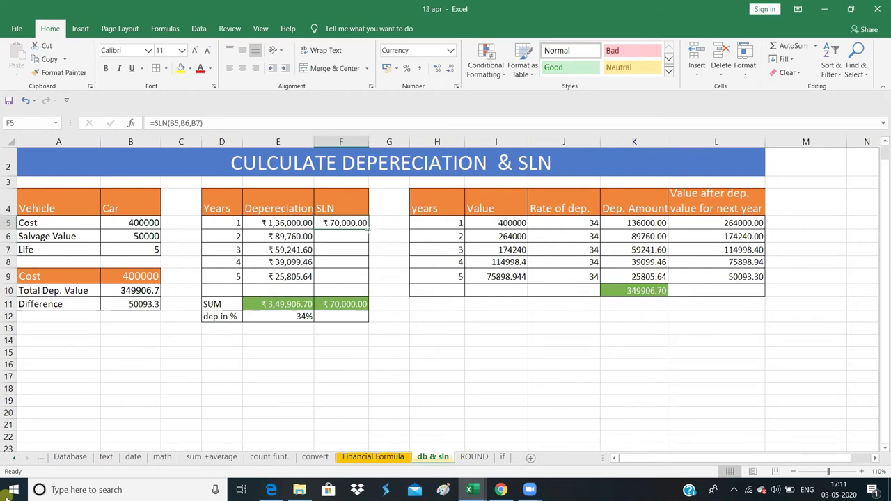
- Fill F5's SLN formula down to F9, yielding #DIV/0! and incorrect year 2–5 values
{"action": "left_click_drag", "start_coordinate": [368, 230], "coordinate": [372, 277]}
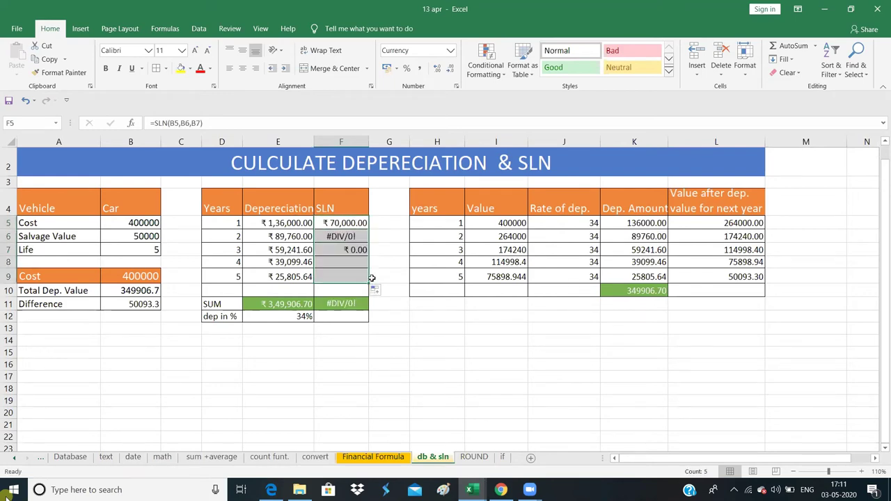
{"action": "left_click", "coordinate": [332, 222]}
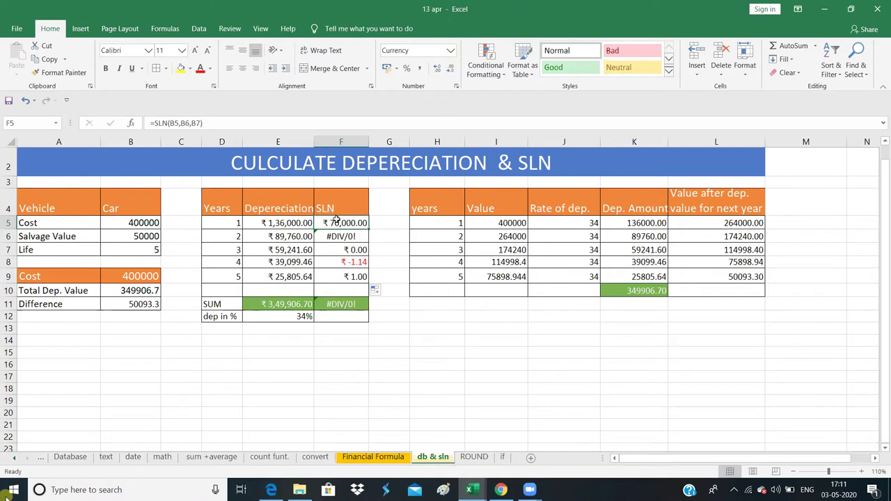
{"action": "left_click", "coordinate": [175, 123]}
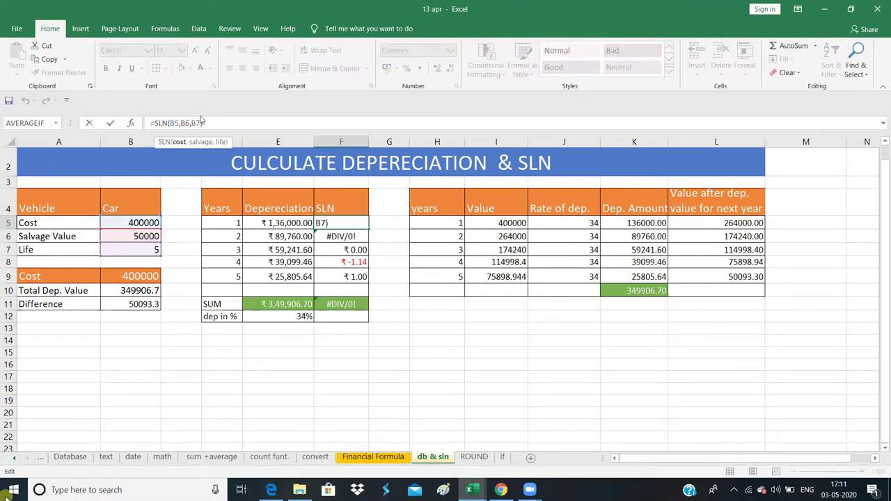
- Change F5's formula to =SLN($B$5,$B$6,$B$7) with absolute references
{"action": "left_click", "coordinate": [173, 123]}
{"action": "type", "text": "$"}
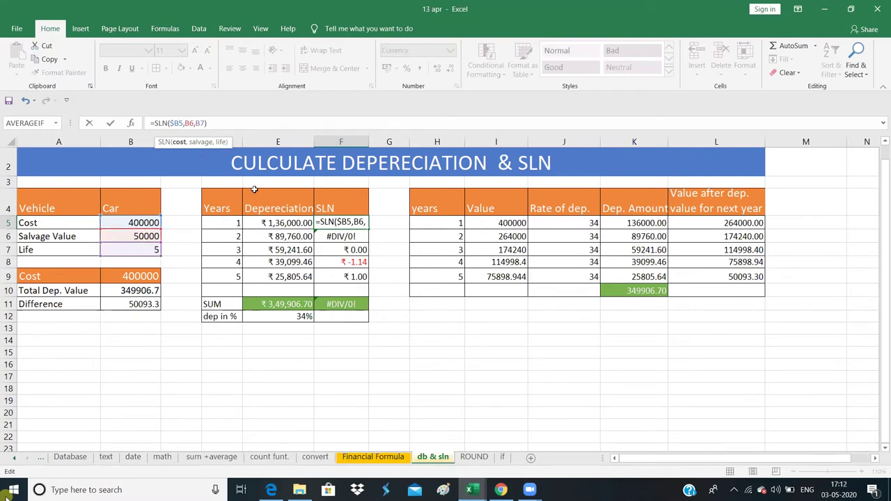
{"action": "key", "text": "BackSpace"}
{"action": "type", "text": "$"}
{"action": "key", "text": "Right"}
{"action": "key", "text": "Right"}
{"action": "key", "text": "Right"}
{"action": "type", "text": "$"}
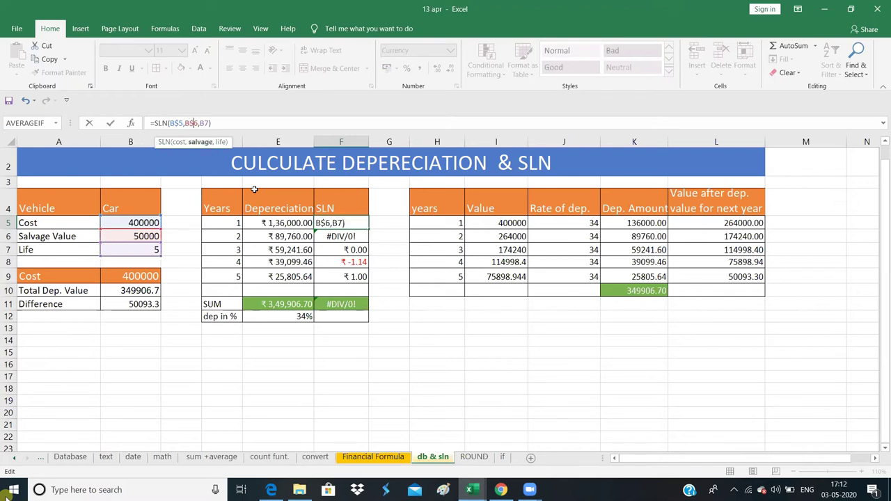
{"action": "key", "text": "Right"}
{"action": "type", "text": "$"}
{"action": "key", "text": "Return"}
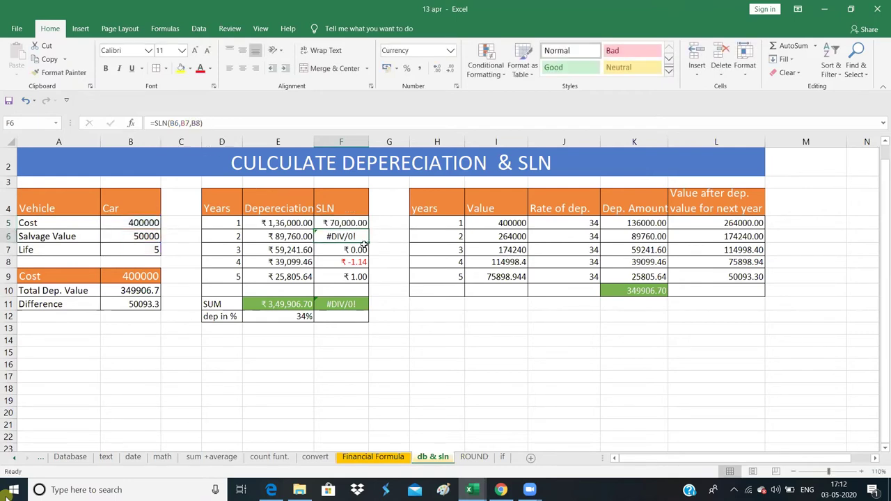
- Fill the SLN formula down to F9 so each year shows ₹70,000.00
{"action": "left_click", "coordinate": [362, 220]}
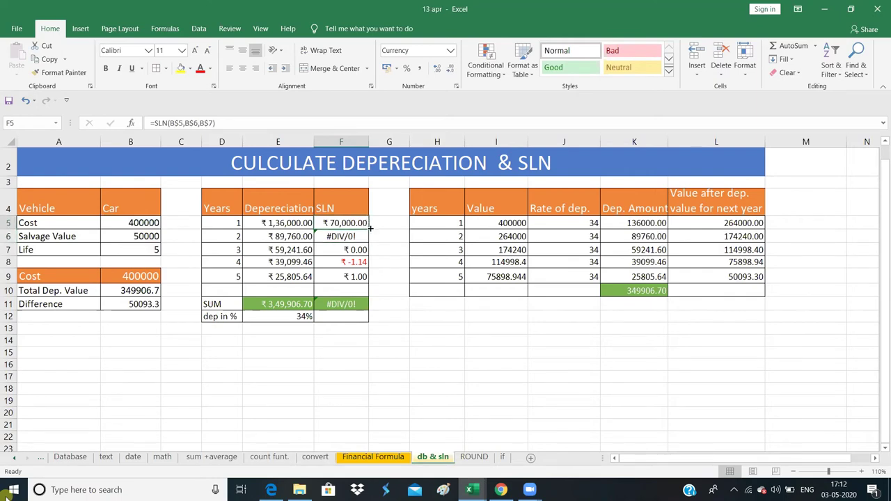
{"action": "left_click_drag", "start_coordinate": [370, 228], "coordinate": [375, 276]}
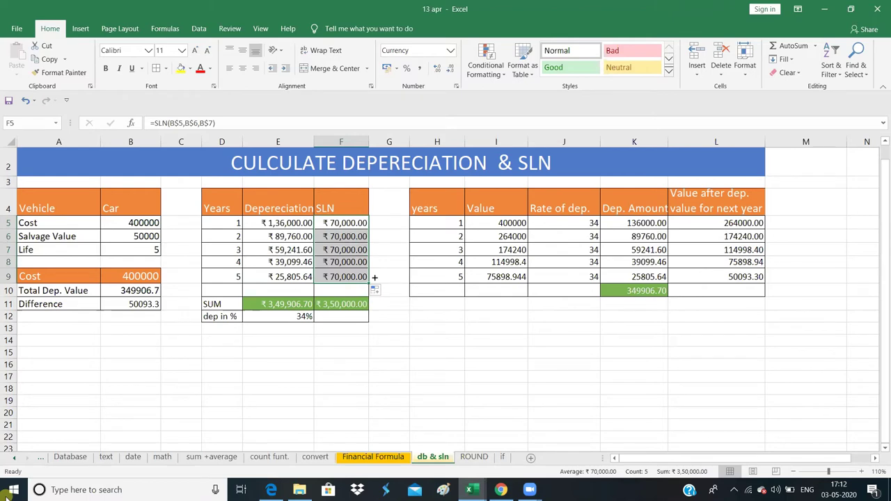
{"action": "left_click", "coordinate": [345, 249]}
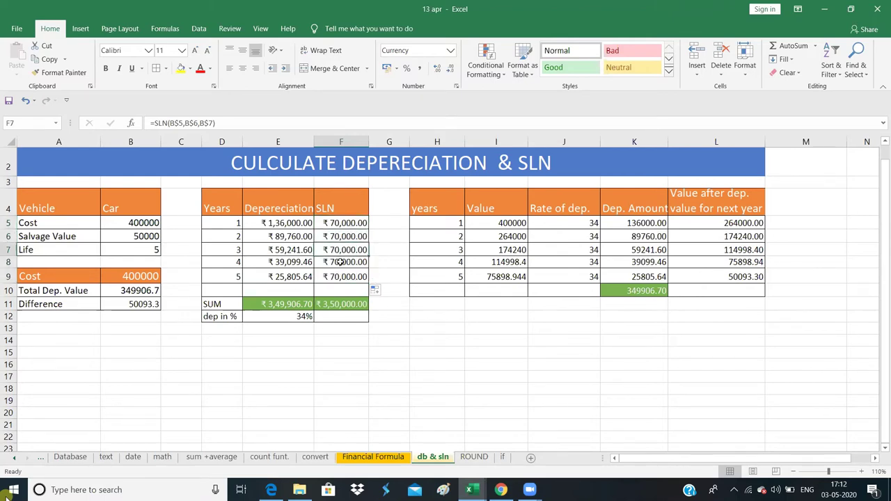
- Enter =SUM(F5:F9) in F11 to total the five SLN values, giving ₹3,50,000.00
{"action": "left_click", "coordinate": [340, 304]}
{"action": "type", "text": "="}
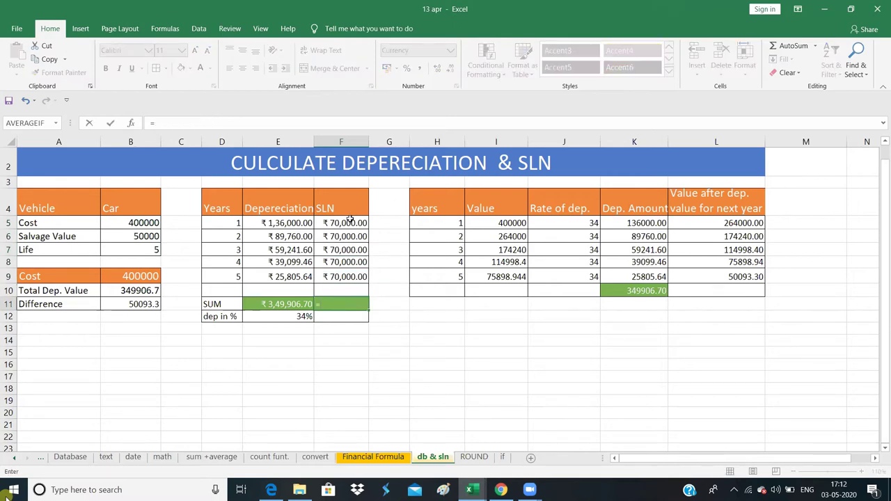
{"action": "key", "text": "Escape"}
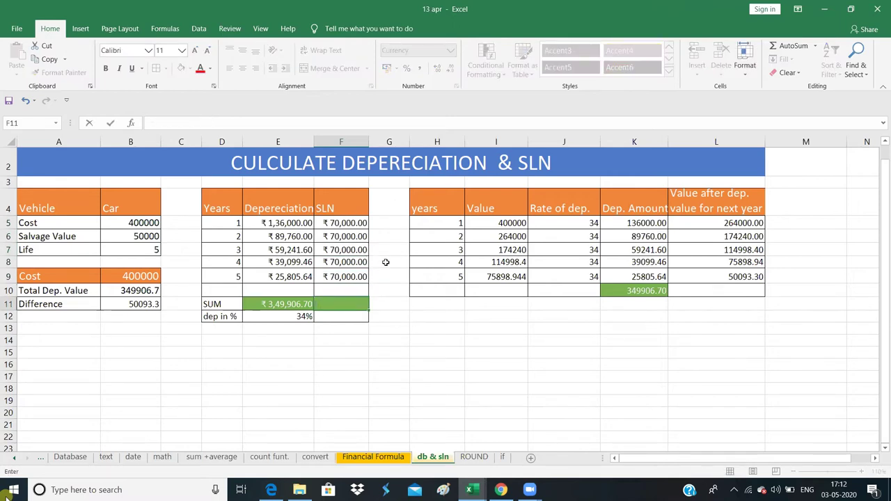
{"action": "key", "text": "Escape"}
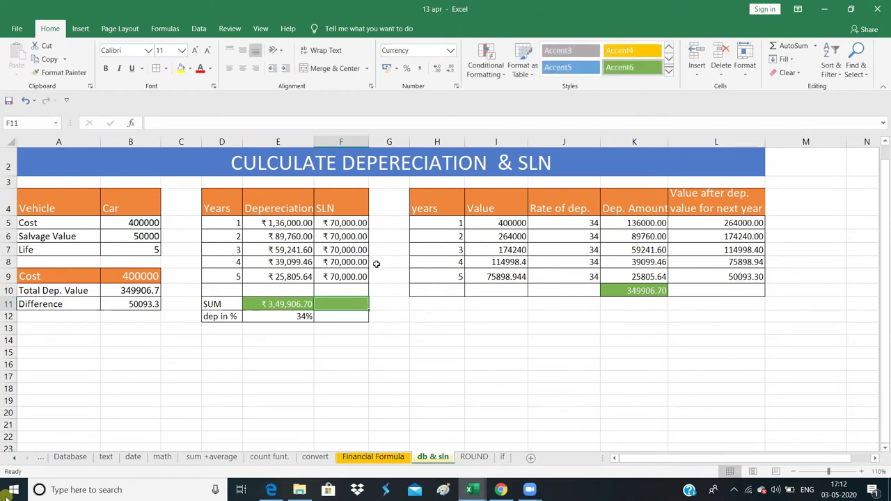
{"action": "type", "text": "="}
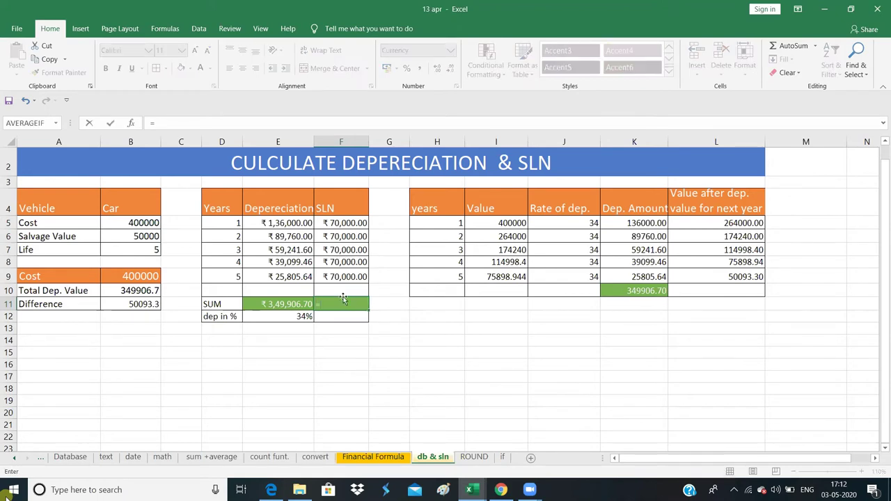
{"action": "type", "text": "s"}
{"action": "key", "text": "BackSpace"}
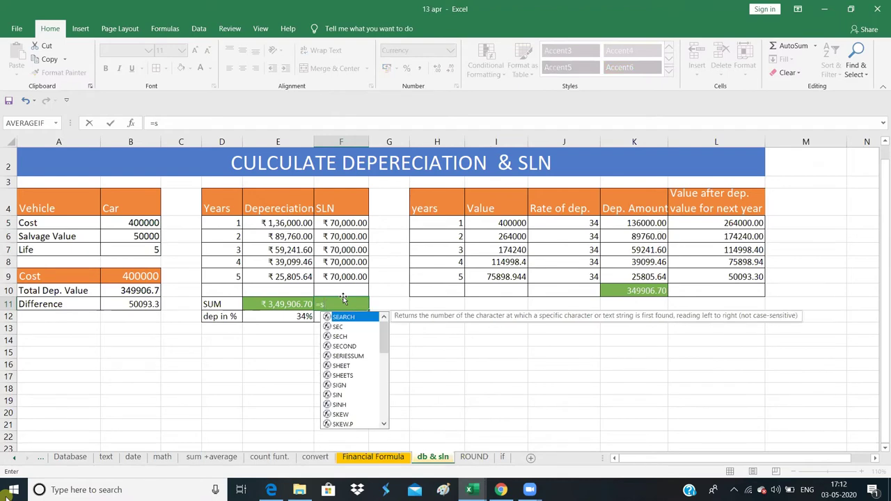
{"action": "type", "text": "um("}
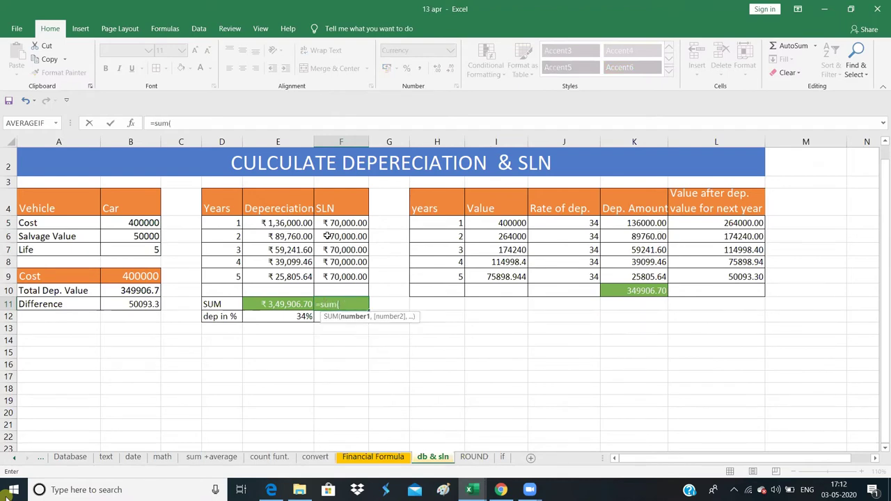
{"action": "left_click_drag", "start_coordinate": [335, 223], "coordinate": [343, 275]}
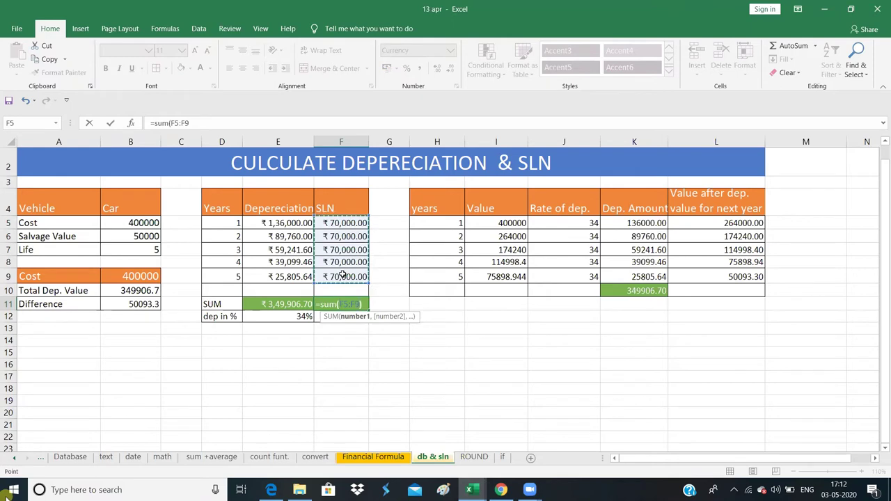
{"action": "type", "text": ")"}
{"action": "key", "text": "Return"}
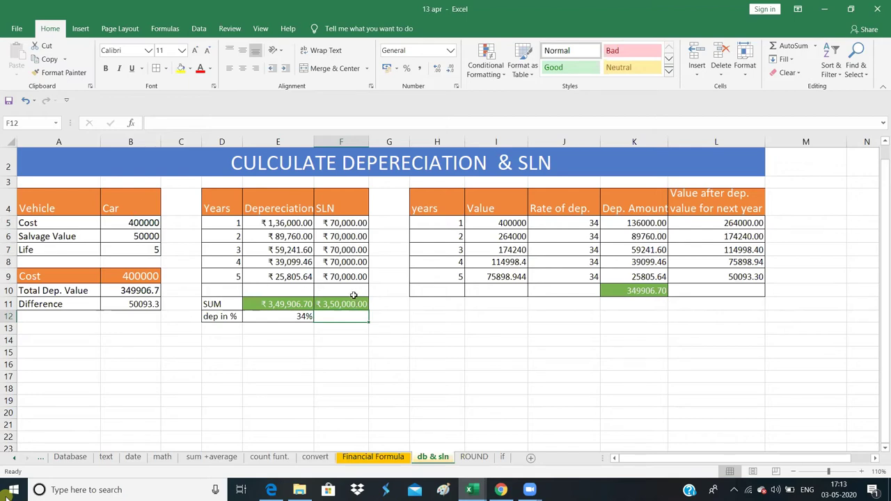
- Review the formulas in E11 and B9–B11, then begin a new formula in E12
{"action": "left_click", "coordinate": [277, 301]}
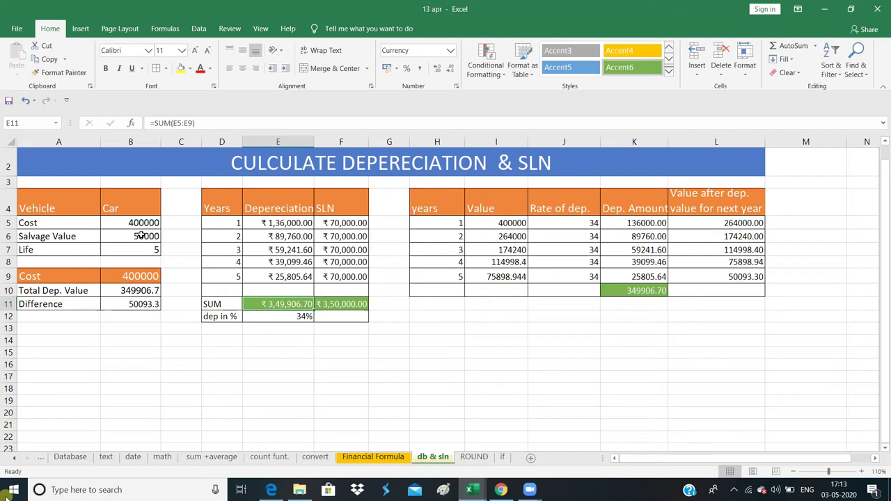
{"action": "left_click", "coordinate": [134, 290]}
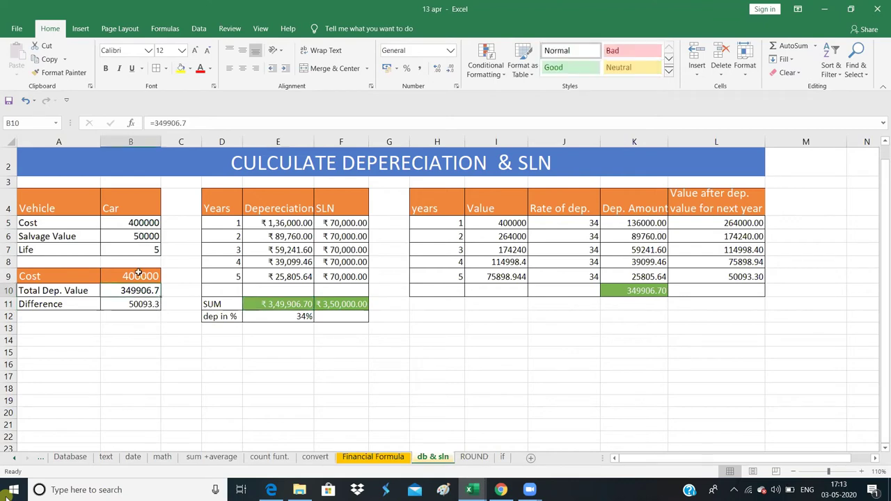
{"action": "left_click", "coordinate": [138, 273]}
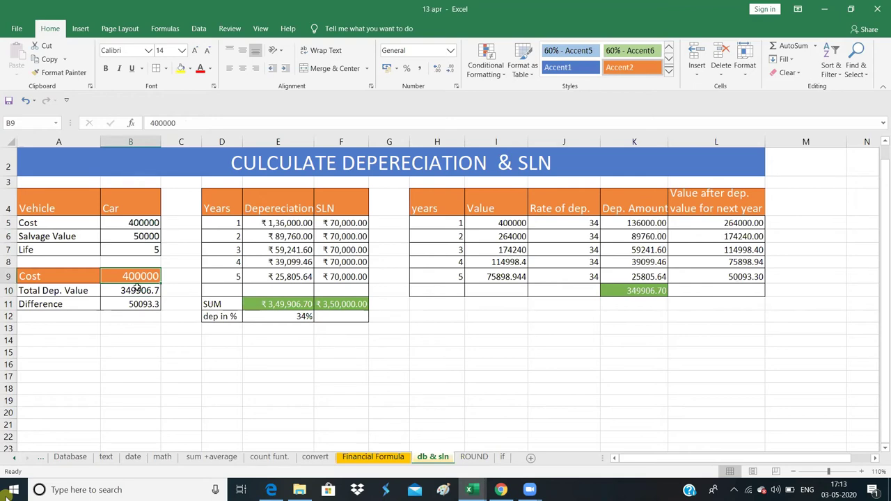
{"action": "left_click", "coordinate": [136, 303]}
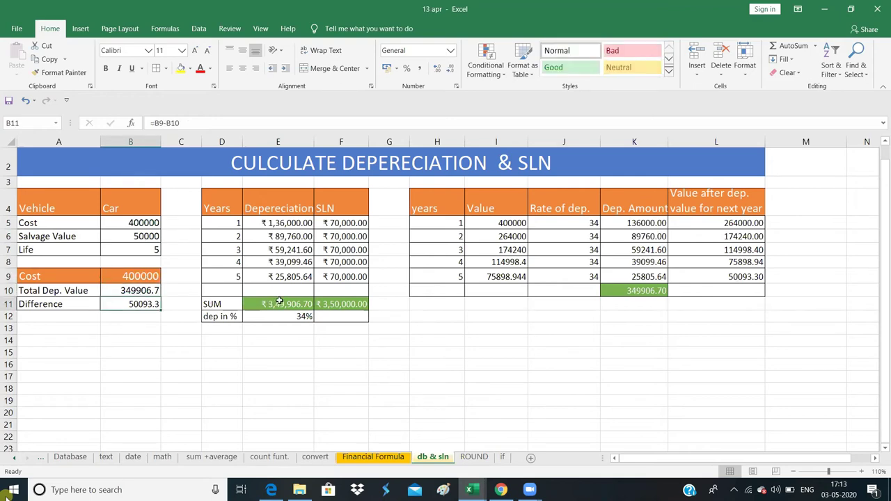
{"action": "left_click", "coordinate": [144, 292]}
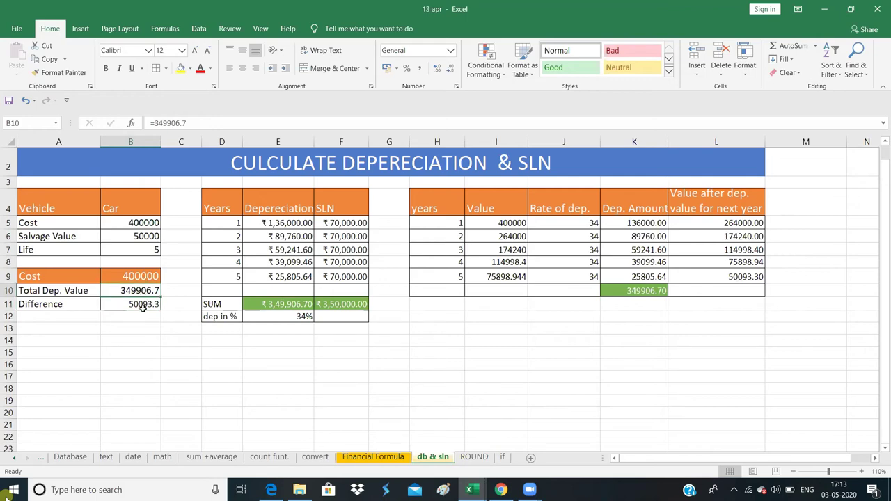
{"action": "left_click", "coordinate": [143, 310]}
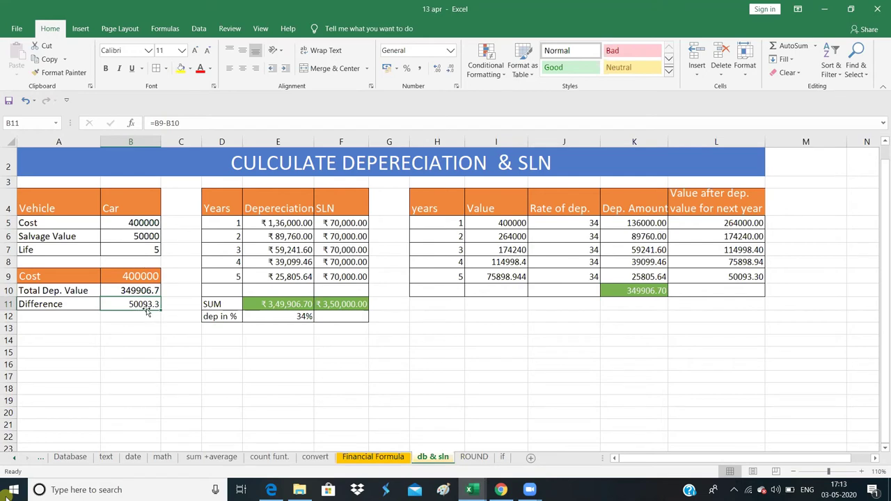
{"action": "left_click", "coordinate": [296, 320]}
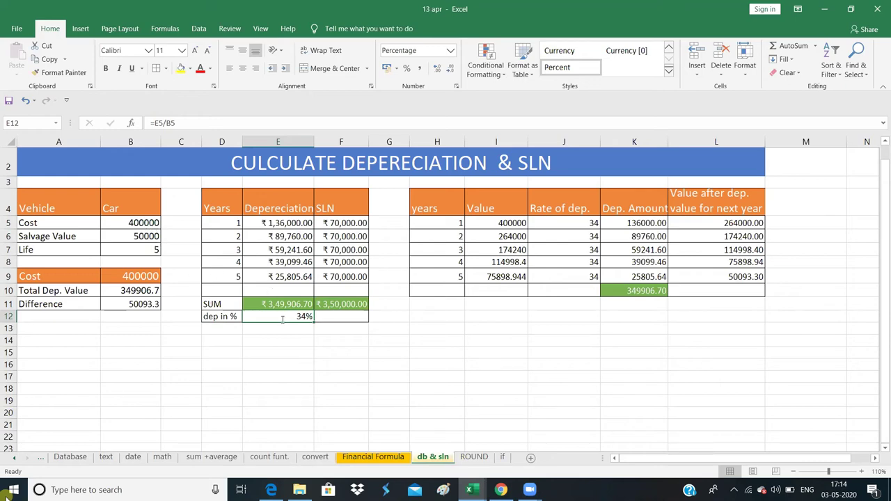
{"action": "type", "text": "="}
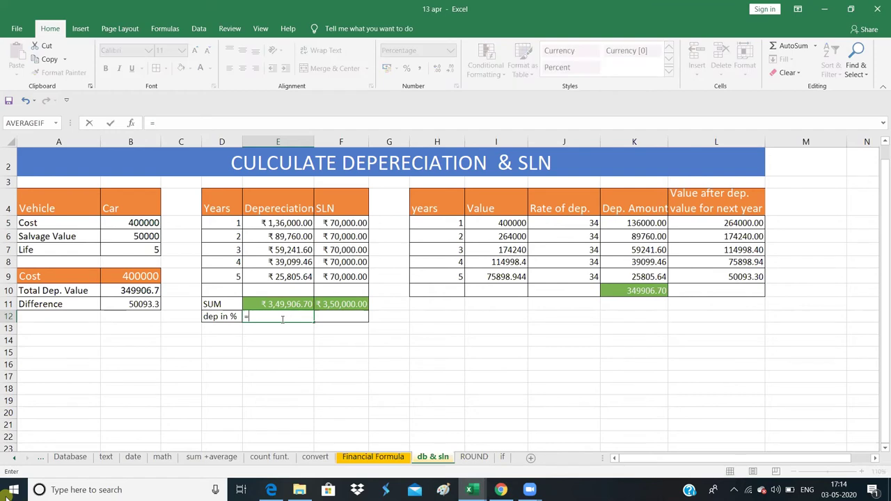
- Enter =E5/B5 in E12 so the dep in % cell shows 34%
{"action": "left_click", "coordinate": [289, 226]}
{"action": "type", "text": "/"}
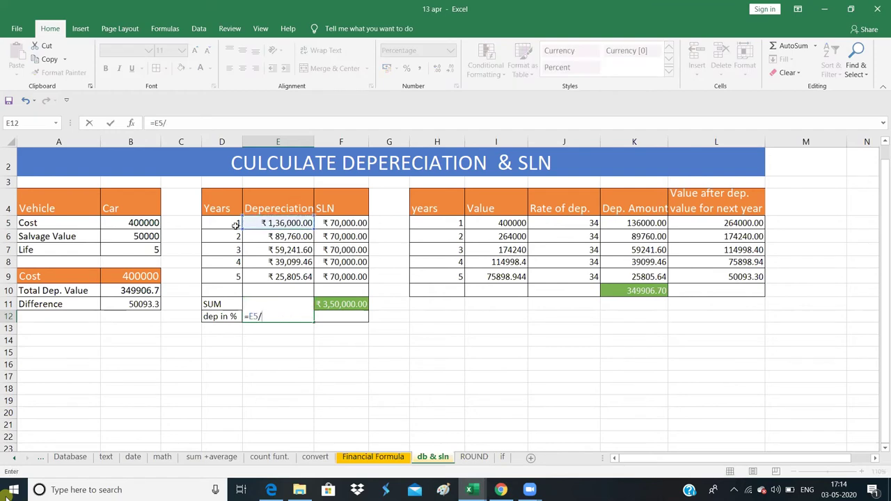
{"action": "left_click", "coordinate": [145, 224]}
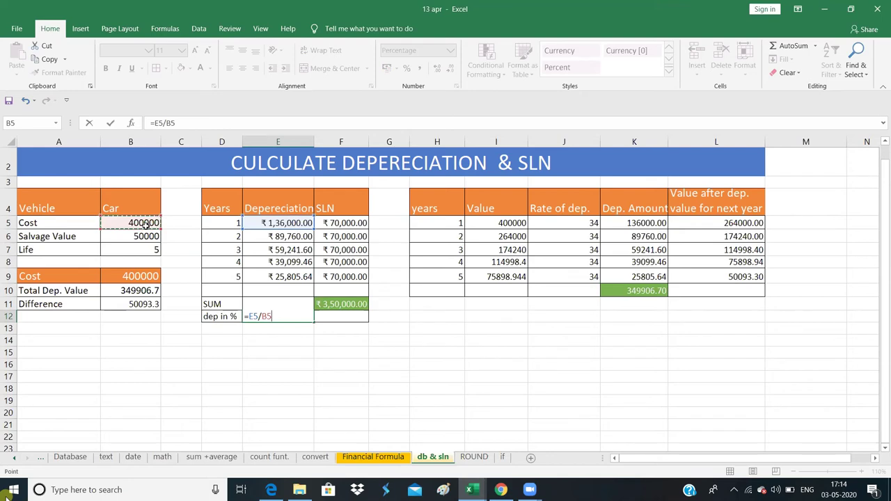
{"action": "key", "text": "Return"}
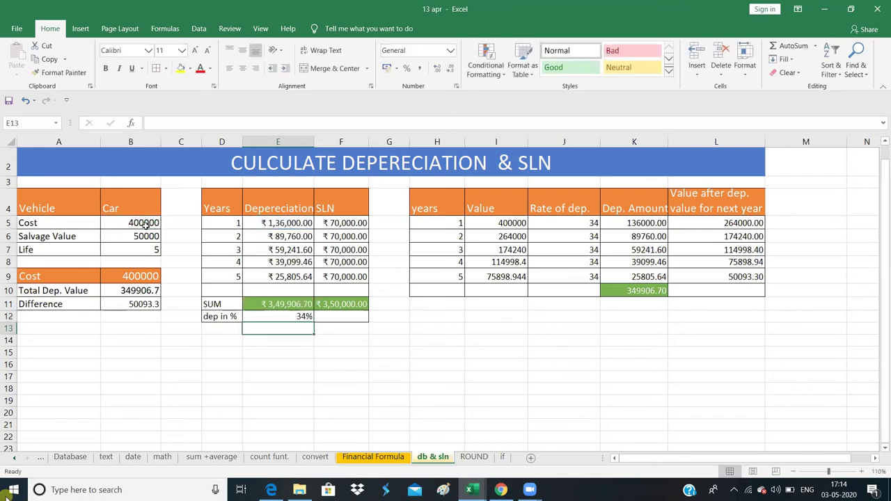
{"action": "left_click", "coordinate": [299, 319]}
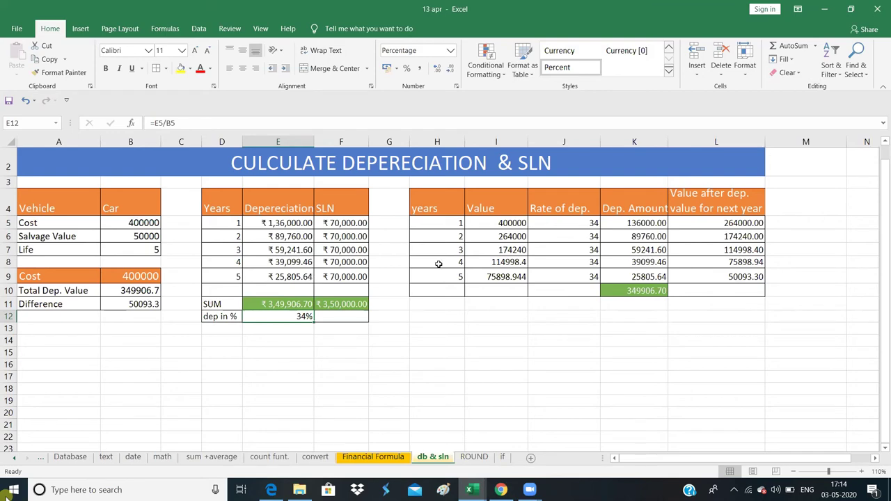
{"action": "left_click", "coordinate": [506, 365]}
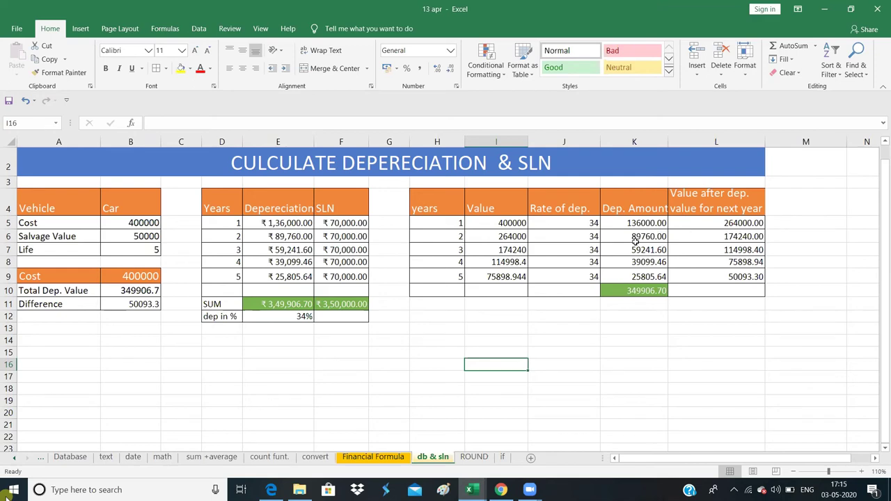
{"action": "left_click", "coordinate": [507, 224]}
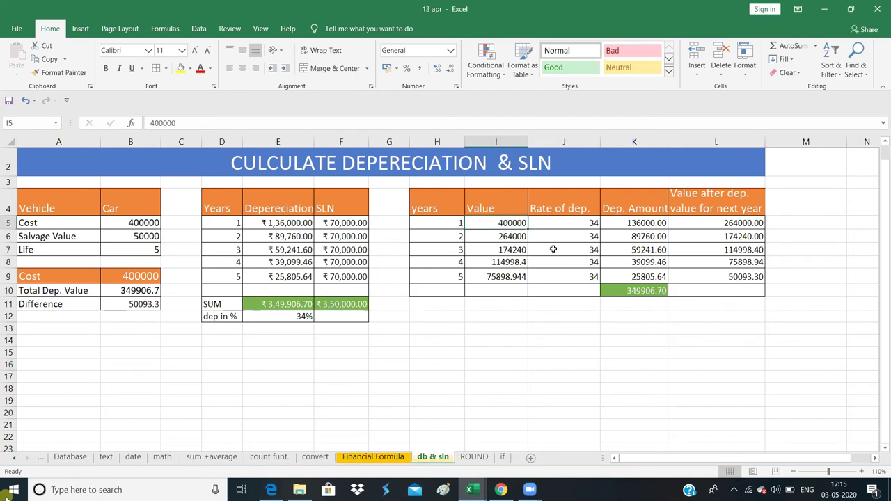
{"action": "left_click", "coordinate": [581, 213]}
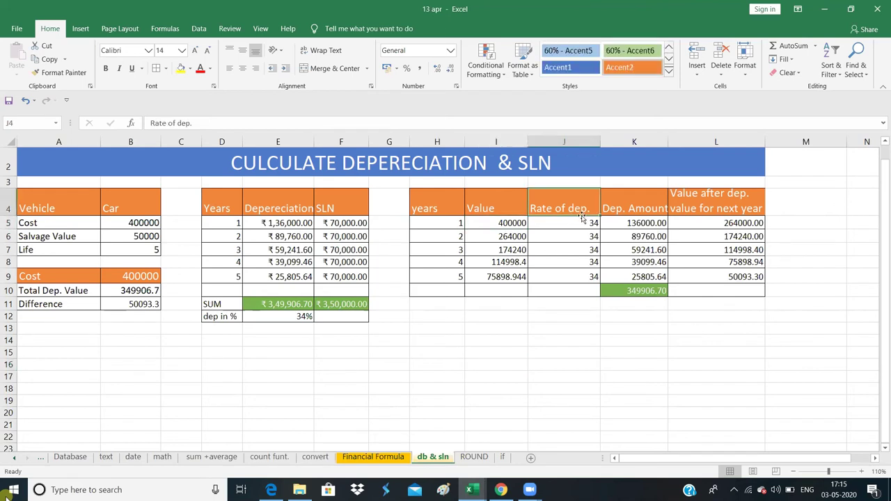
{"action": "left_click", "coordinate": [445, 220]}
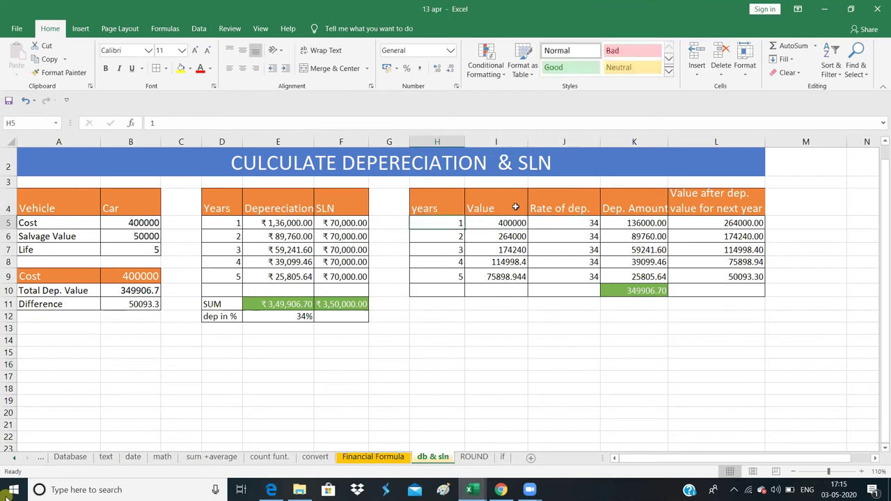
{"action": "key", "text": "Right"}
{"action": "left_click", "coordinate": [556, 224], "text": "shift"}
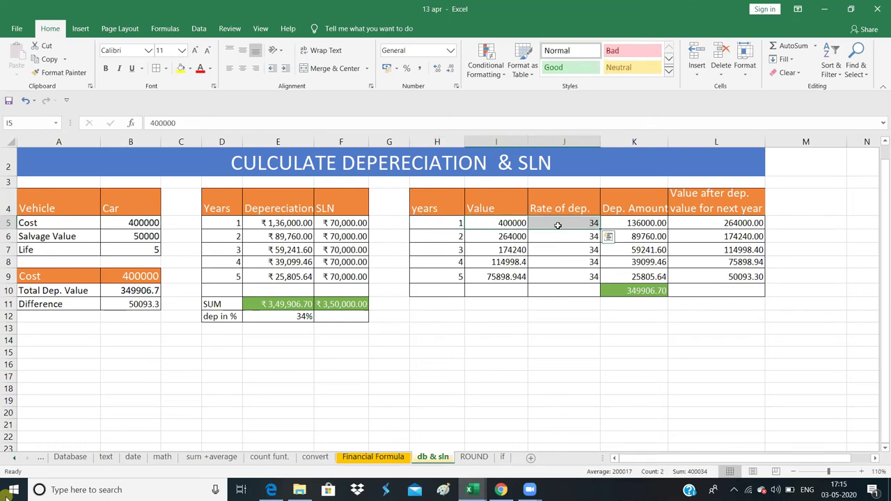
{"action": "left_click", "coordinate": [559, 225]}
{"action": "left_click", "coordinate": [558, 238]}
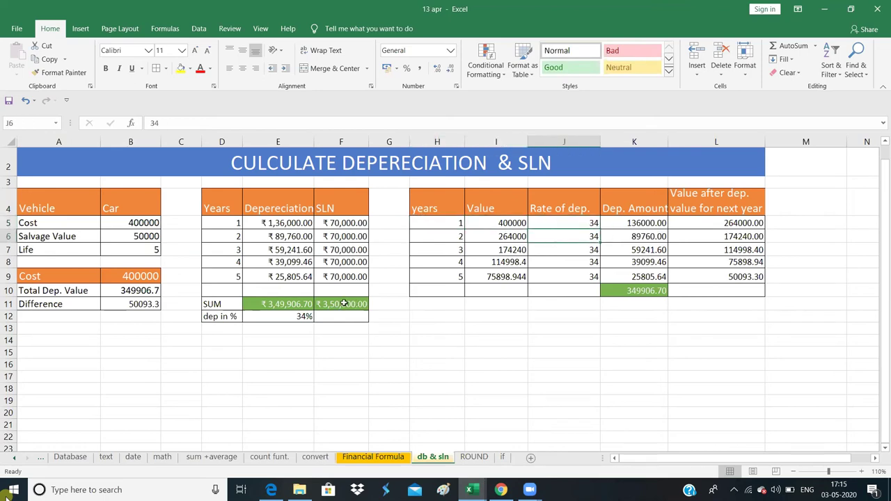
{"action": "left_click", "coordinate": [625, 224]}
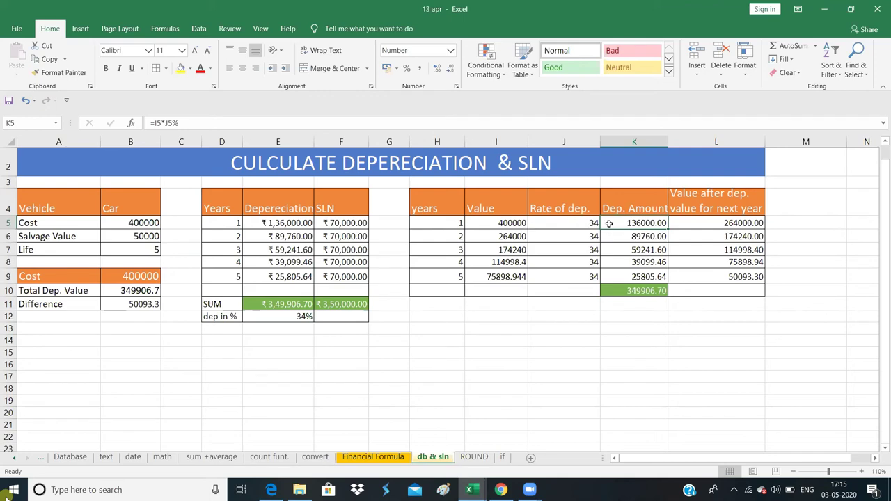
- Enter =I5*J5% in K5 so year-1 depreciation shows 136000.00
{"action": "type", "text": "="}
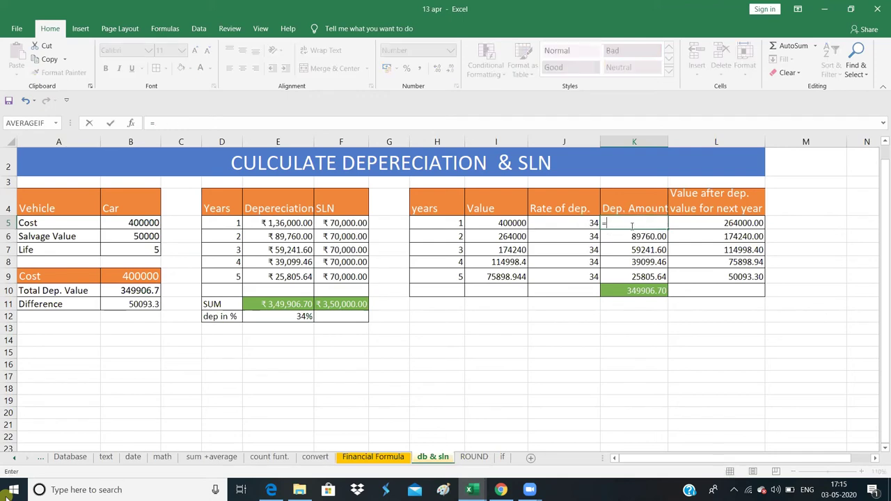
{"action": "left_click", "coordinate": [493, 222]}
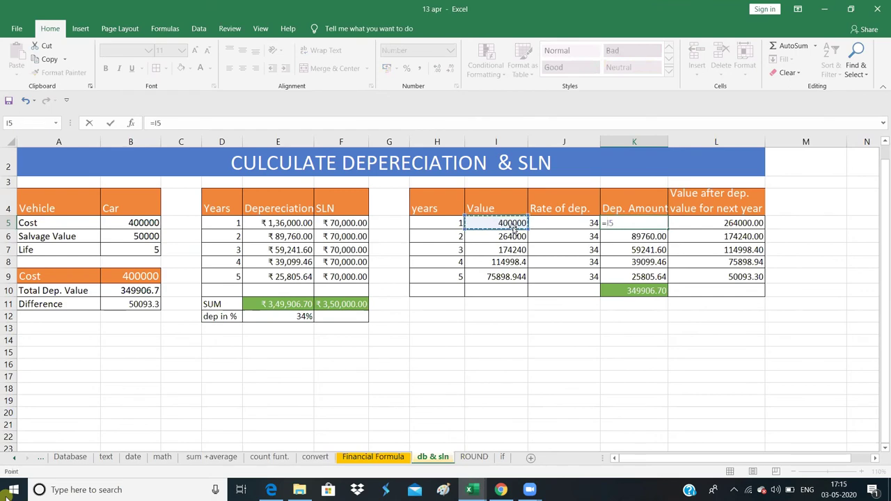
{"action": "type", "text": "*"}
{"action": "left_click", "coordinate": [575, 222]}
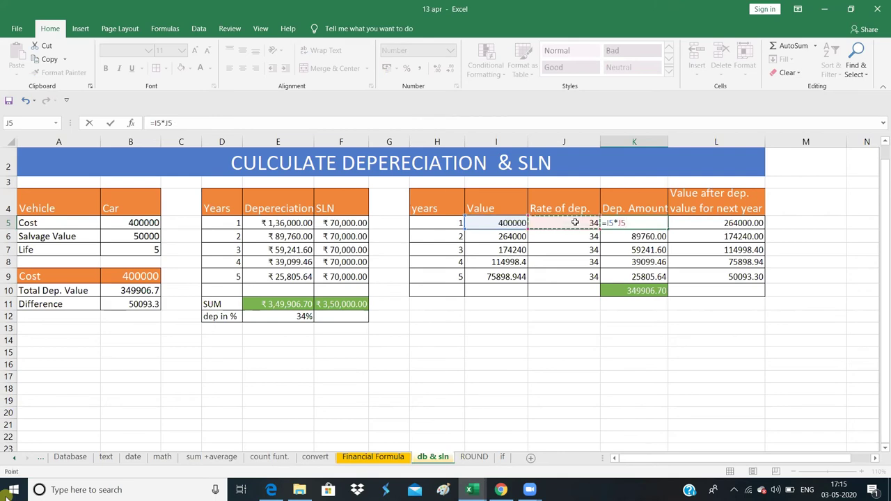
{"action": "key", "text": "Return"}
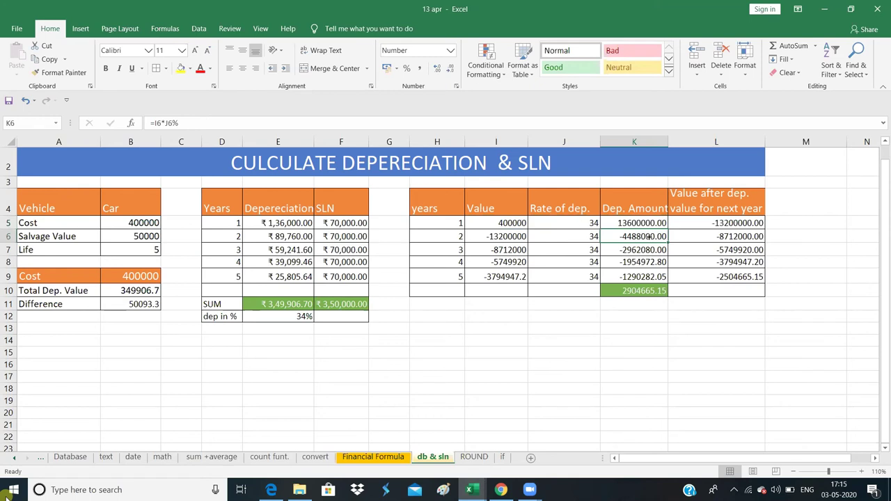
{"action": "left_click", "coordinate": [646, 222]}
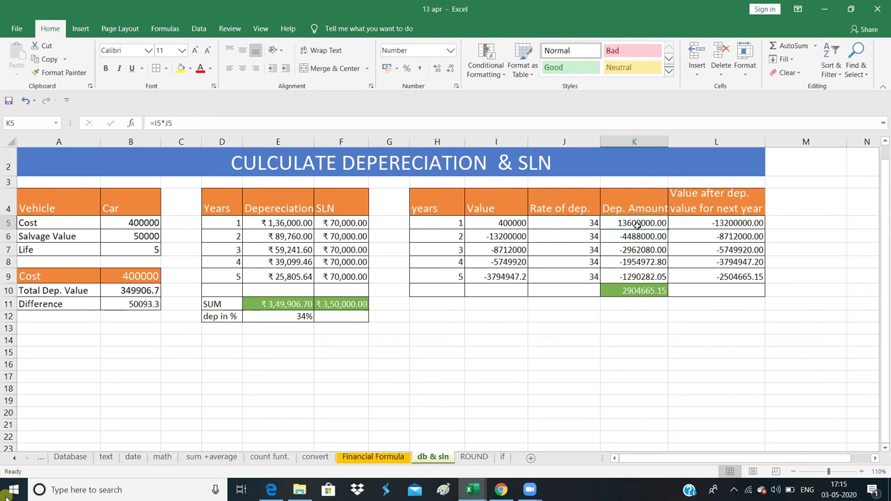
{"action": "left_click", "coordinate": [204, 123]}
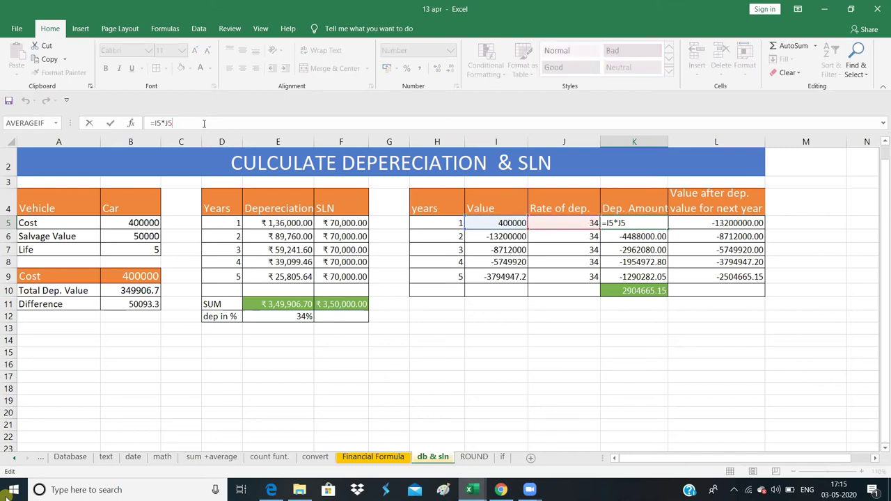
{"action": "type", "text": "%"}
{"action": "key", "text": "Return"}
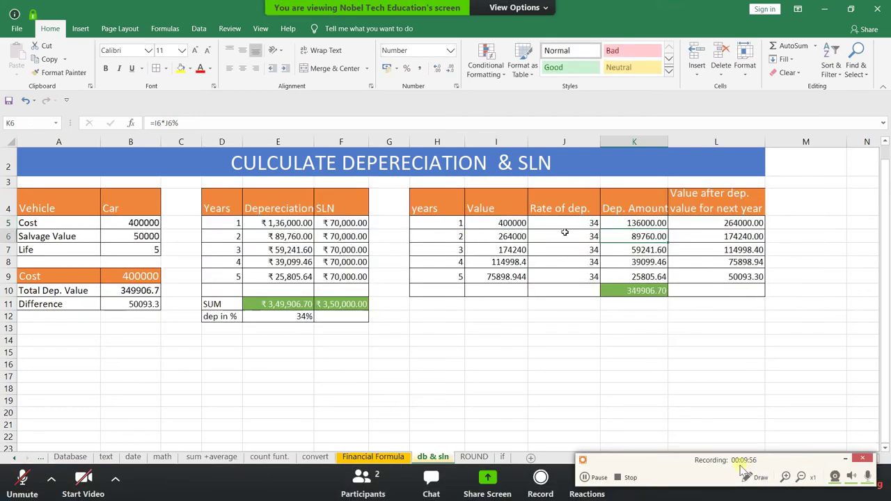
- Inspect the formulas in K5, L5 and I5
{"action": "left_click", "coordinate": [631, 224]}
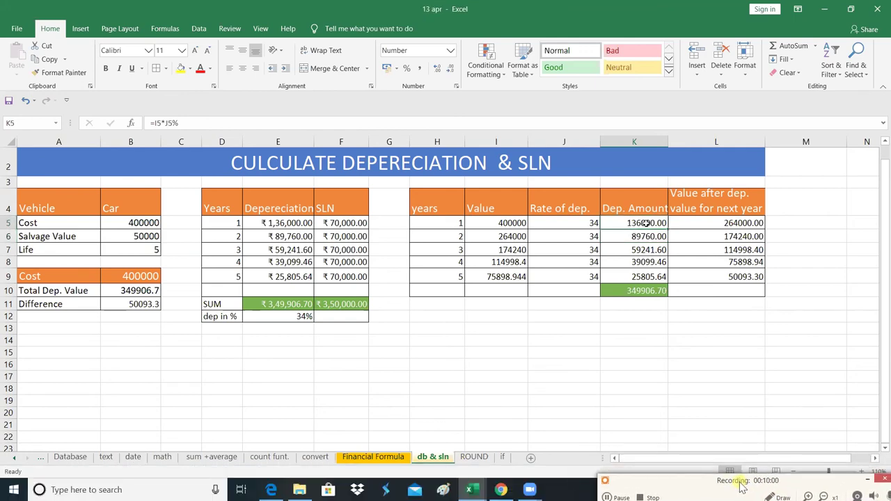
{"action": "left_click", "coordinate": [729, 223]}
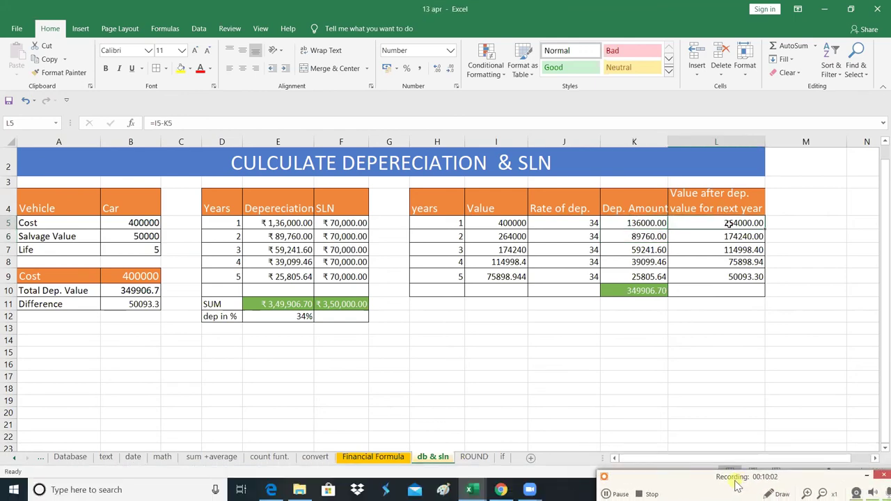
{"action": "left_click", "coordinate": [512, 223]}
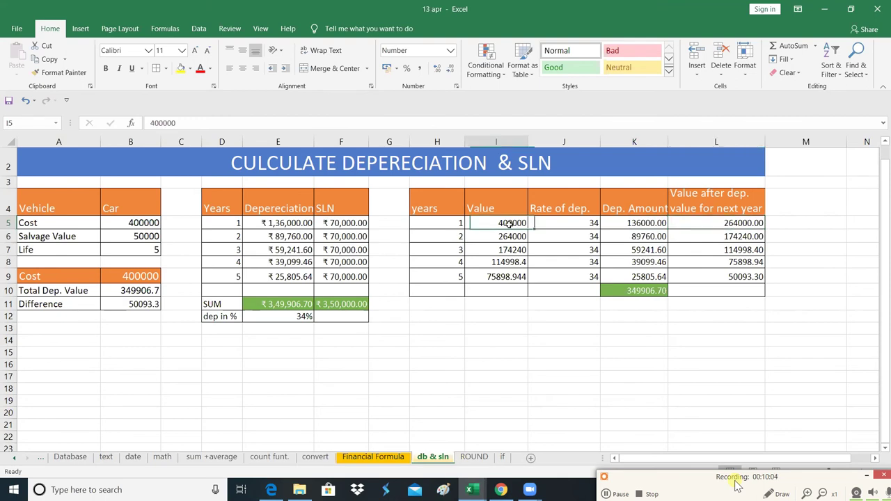
{"action": "left_click", "coordinate": [636, 224]}
{"action": "left_click", "coordinate": [718, 228]}
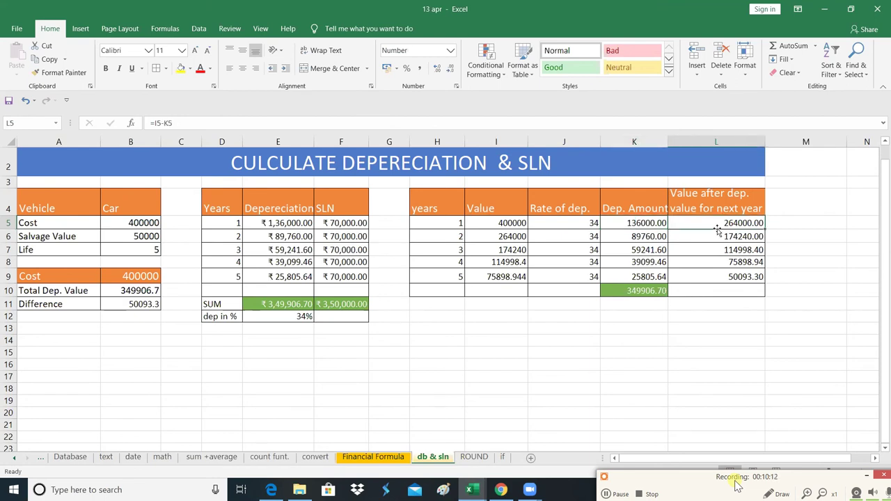
- Rewrite L5 as =I5-K5 so the value after depreciation is 264000.00
{"action": "double_click", "coordinate": [717, 230]}
{"action": "key", "text": "Escape"}
{"action": "type", "text": "="}
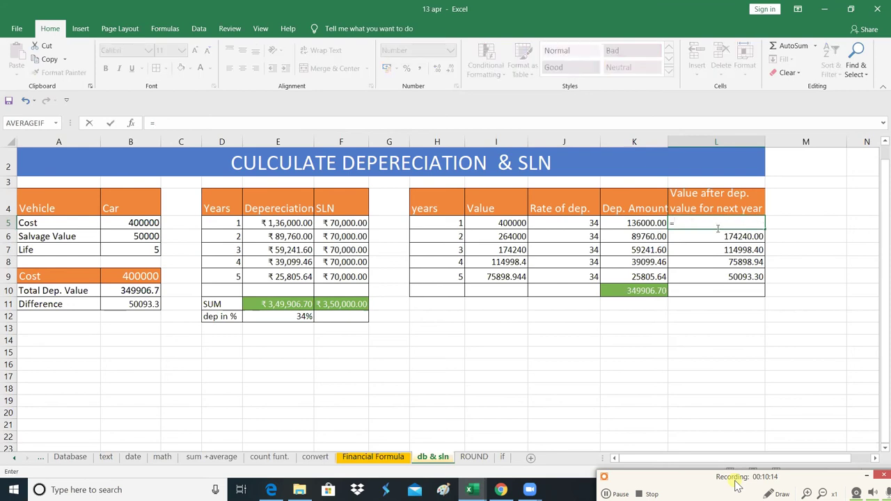
{"action": "left_click", "coordinate": [514, 223]}
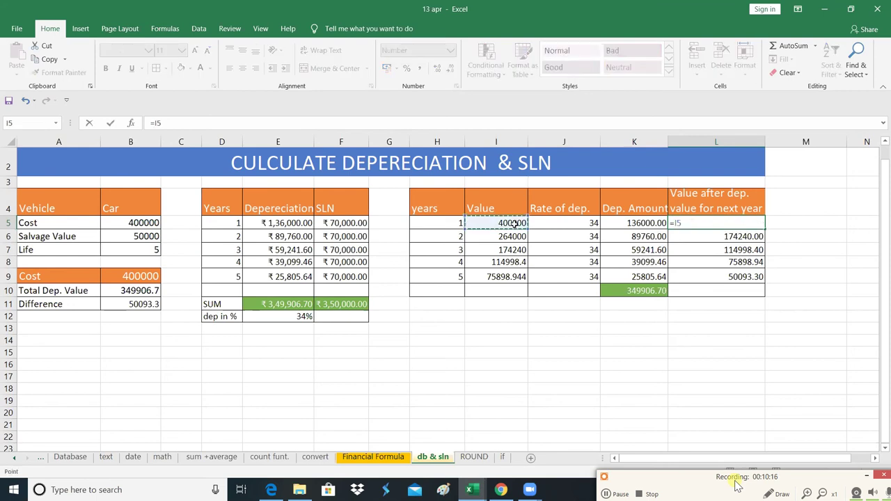
{"action": "type", "text": "-"}
{"action": "left_click", "coordinate": [610, 223]}
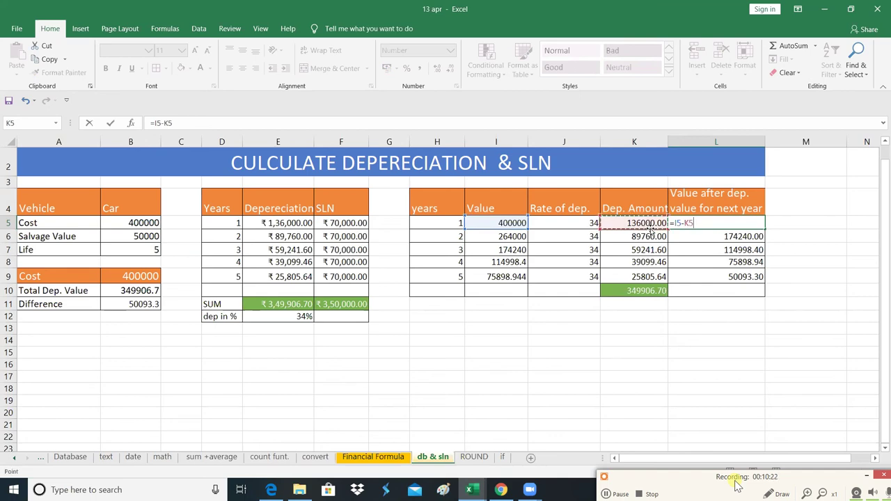
{"action": "key", "text": "Return"}
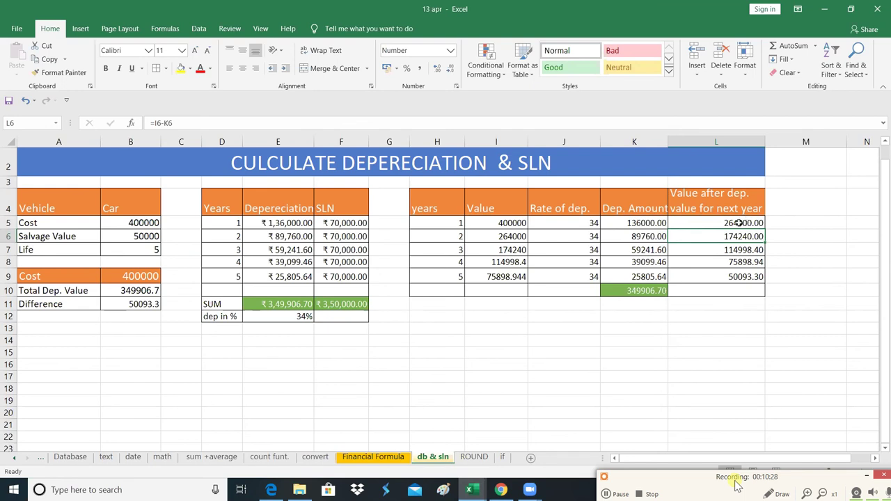
{"action": "left_click", "coordinate": [505, 237]}
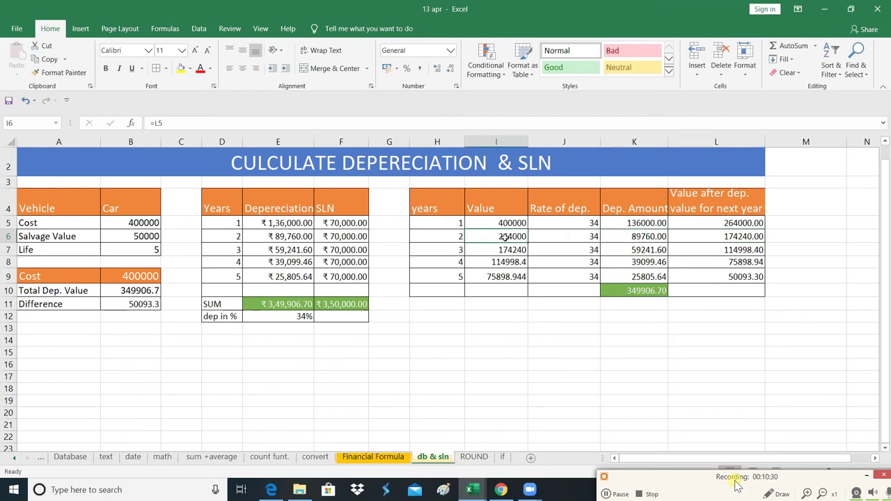
- Set I6 to =L5 (264000.00) and clear the formula from L6
{"action": "type", "text": "="}
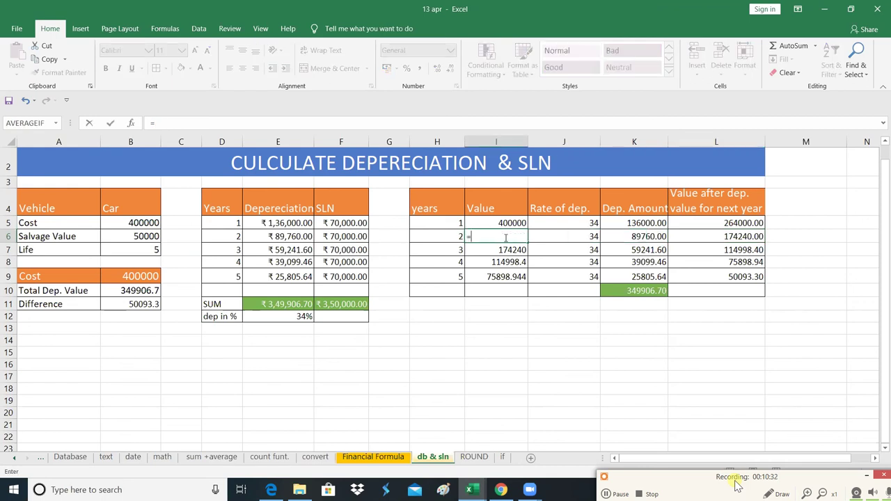
{"action": "left_click", "coordinate": [742, 238]}
{"action": "left_click", "coordinate": [742, 223]}
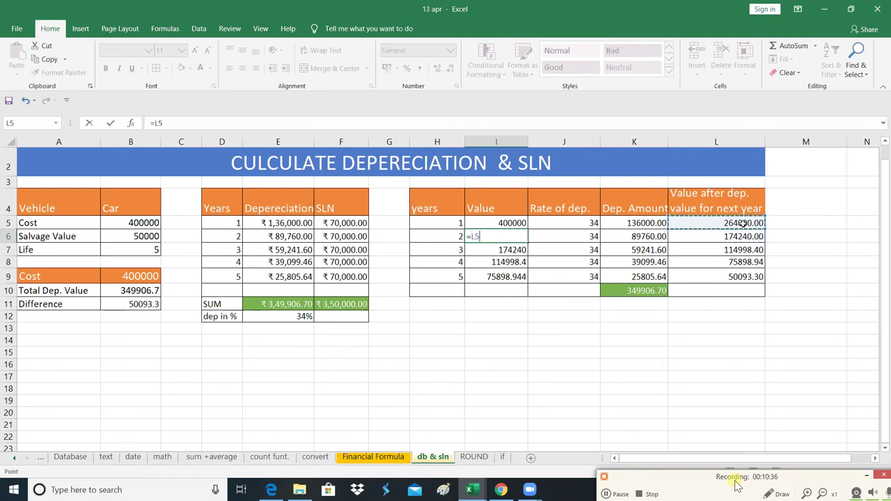
{"action": "key", "text": "Return"}
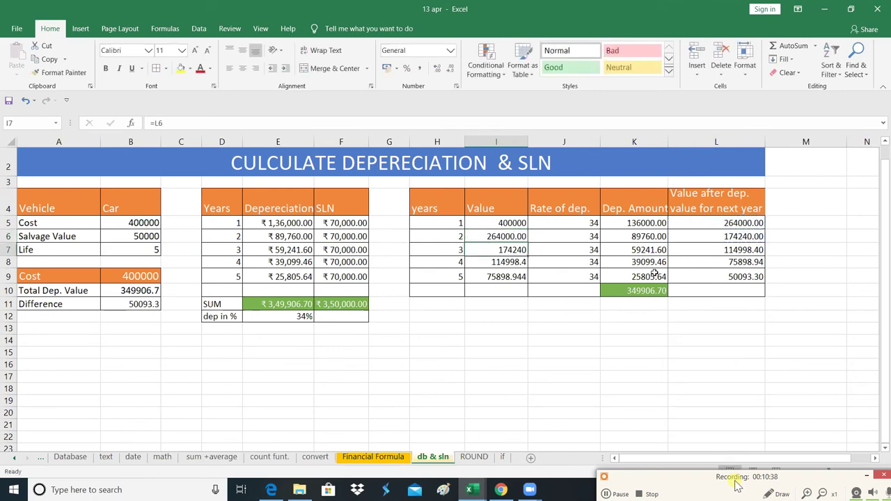
{"action": "left_click", "coordinate": [518, 236]}
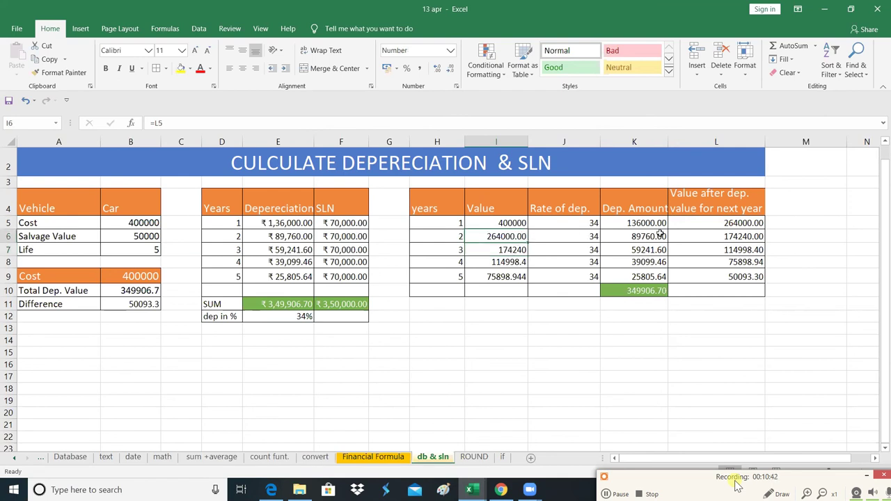
{"action": "left_click_drag", "start_coordinate": [721, 239], "coordinate": [732, 278]}
{"action": "key", "text": "BackSpace"}
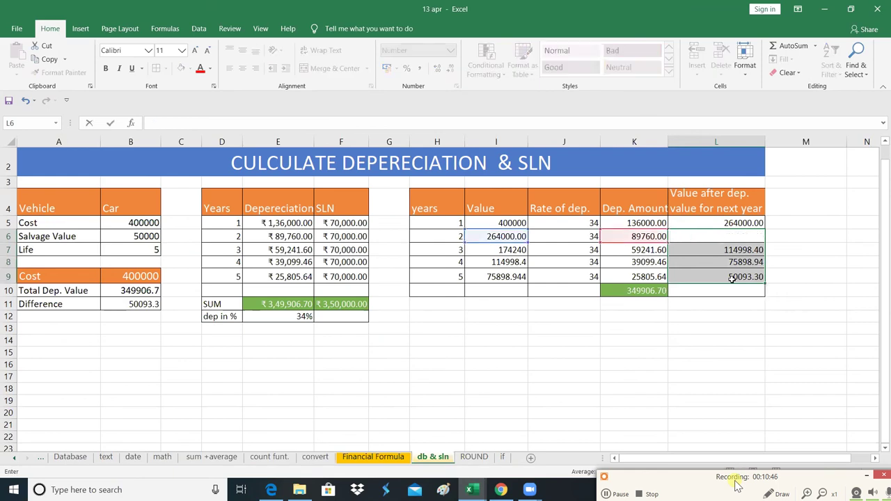
- Clear L6:L9 and fill L5's remaining-value formula down to row 9
{"action": "left_click", "coordinate": [799, 254]}
{"action": "left_click_drag", "start_coordinate": [733, 238], "coordinate": [739, 276]}
{"action": "key", "text": "Delete"}
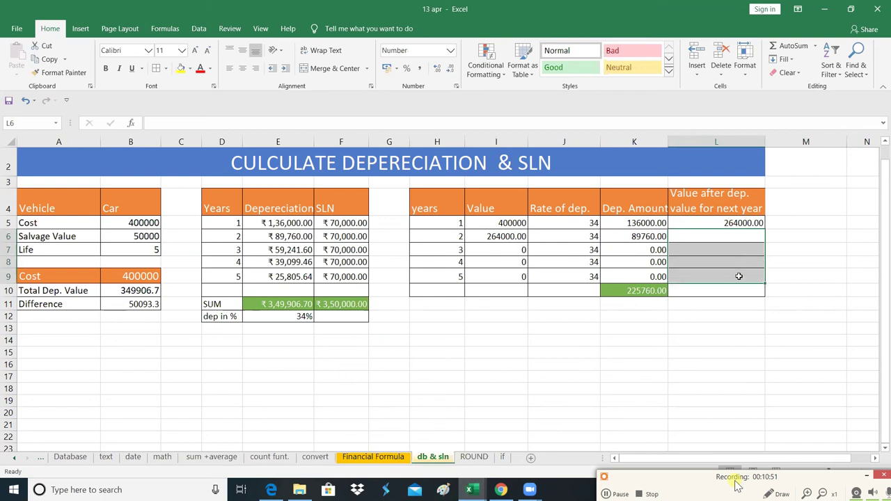
{"action": "left_click", "coordinate": [764, 221]}
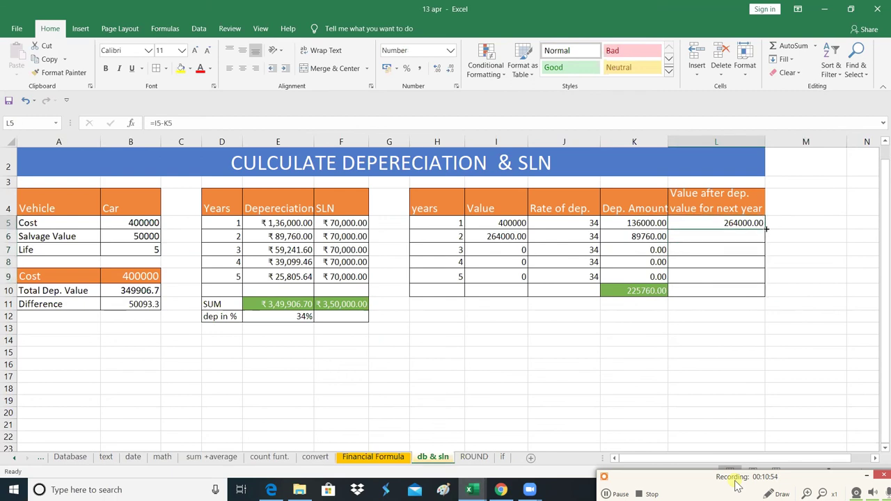
{"action": "left_click_drag", "start_coordinate": [765, 229], "coordinate": [769, 282]}
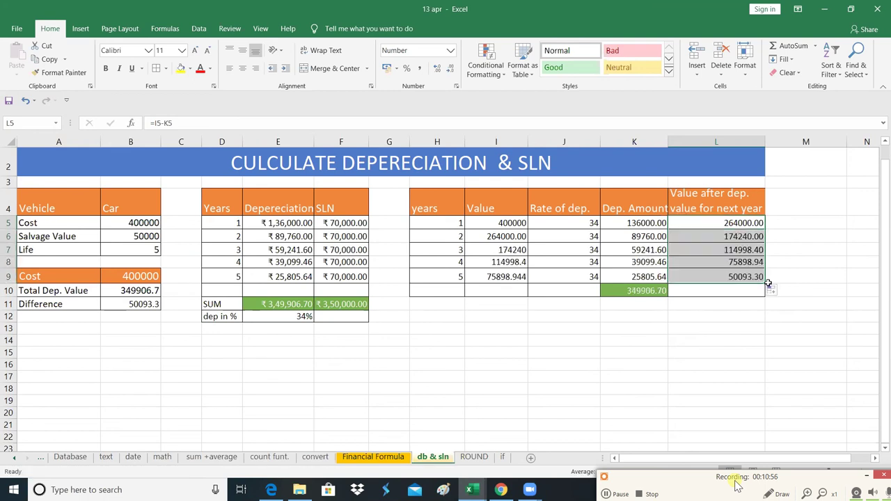
- Fill the I6 value and K5 depreciation formulas down to row 9, then check the K10 total
{"action": "left_click", "coordinate": [519, 237]}
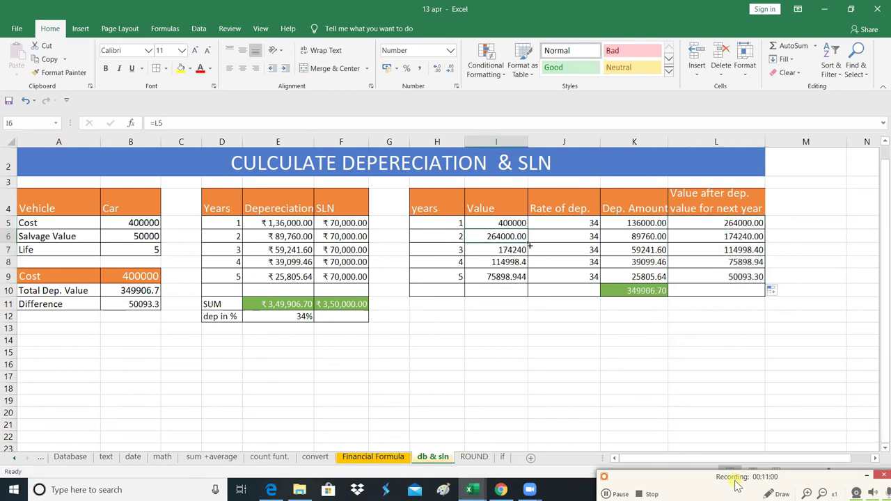
{"action": "left_click_drag", "start_coordinate": [529, 245], "coordinate": [532, 284]}
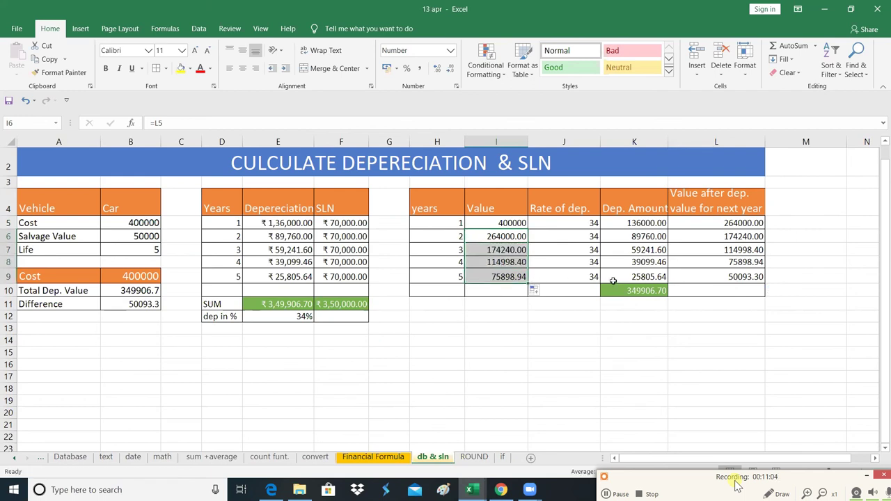
{"action": "left_click", "coordinate": [644, 223]}
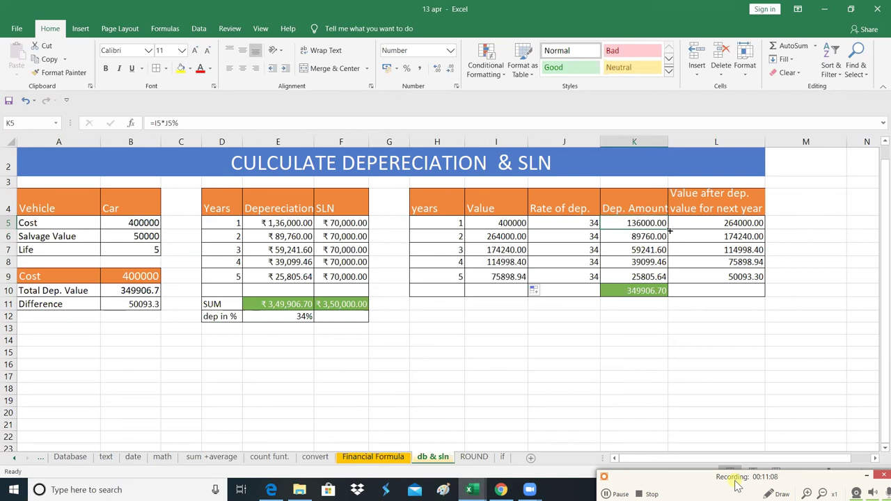
{"action": "left_click_drag", "start_coordinate": [670, 231], "coordinate": [674, 278]}
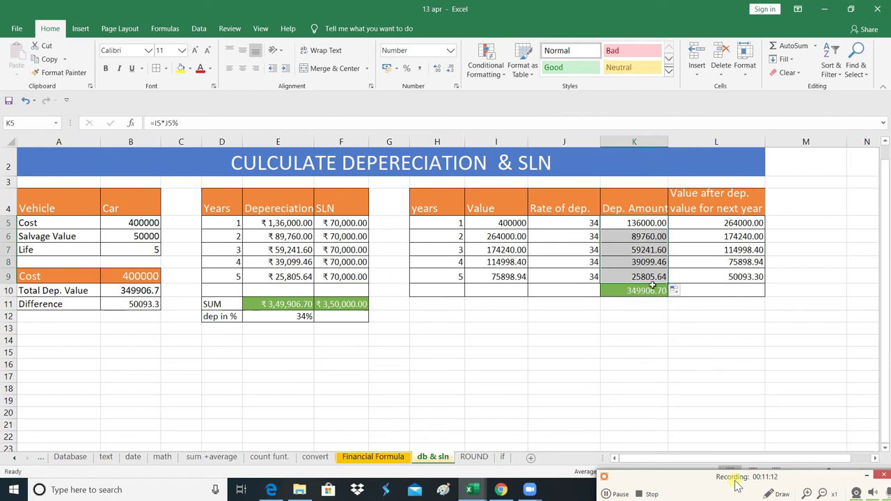
{"action": "left_click", "coordinate": [646, 289]}
{"action": "left_click_drag", "start_coordinate": [650, 222], "coordinate": [663, 276]}
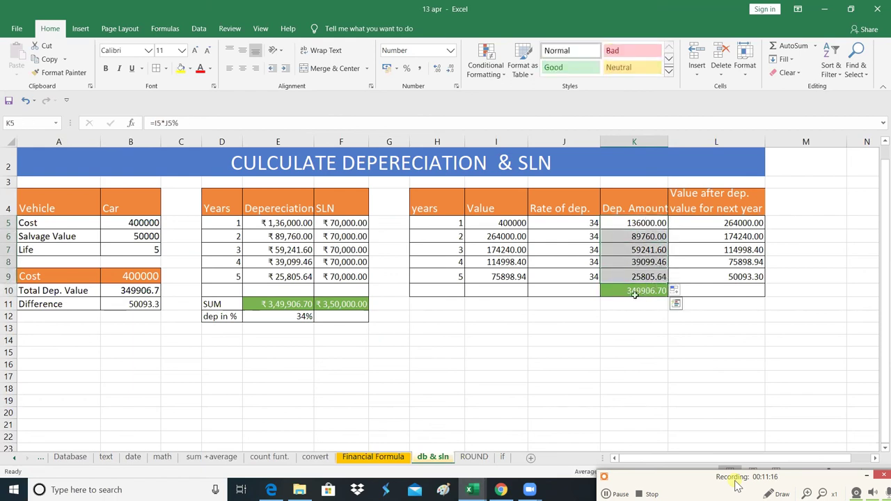